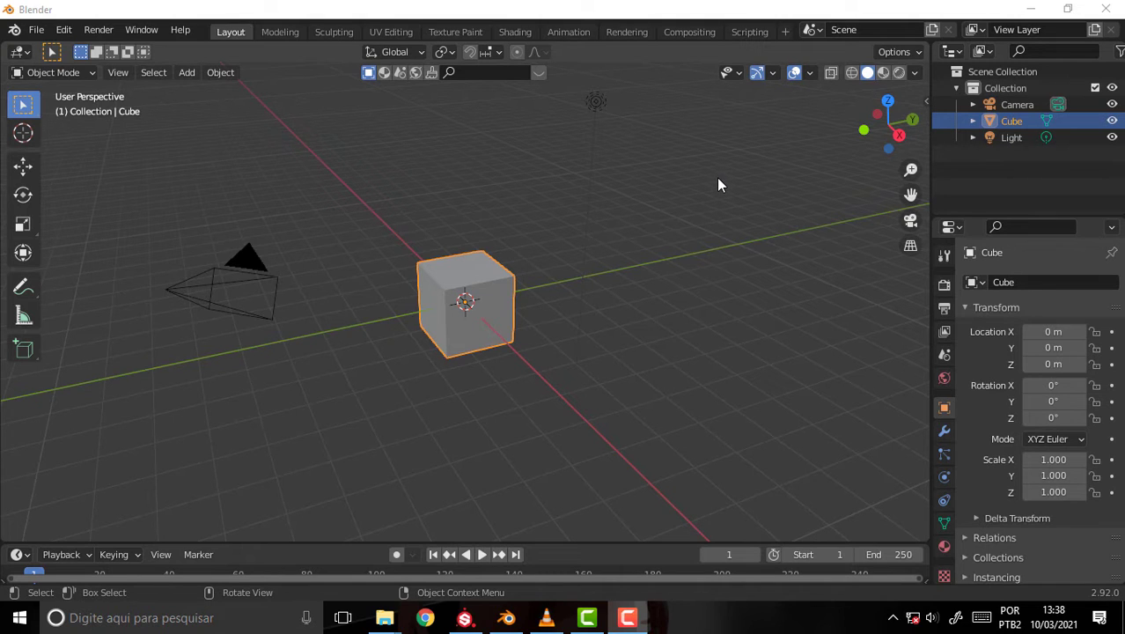
Step: Zoom in on the cube, then bring the paused VLC tutorial video to the front
{"action": "scroll", "coordinate": [718, 176], "scroll_direction": "up", "scroll_amount": 2}
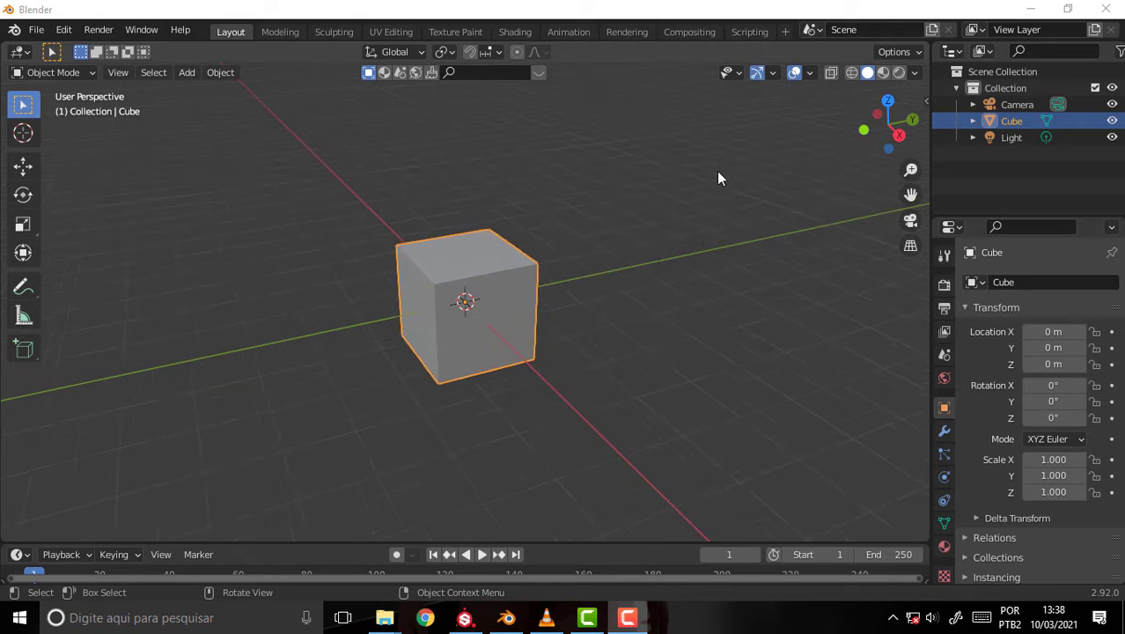
{"action": "scroll", "coordinate": [717, 170], "scroll_direction": "up", "scroll_amount": 1}
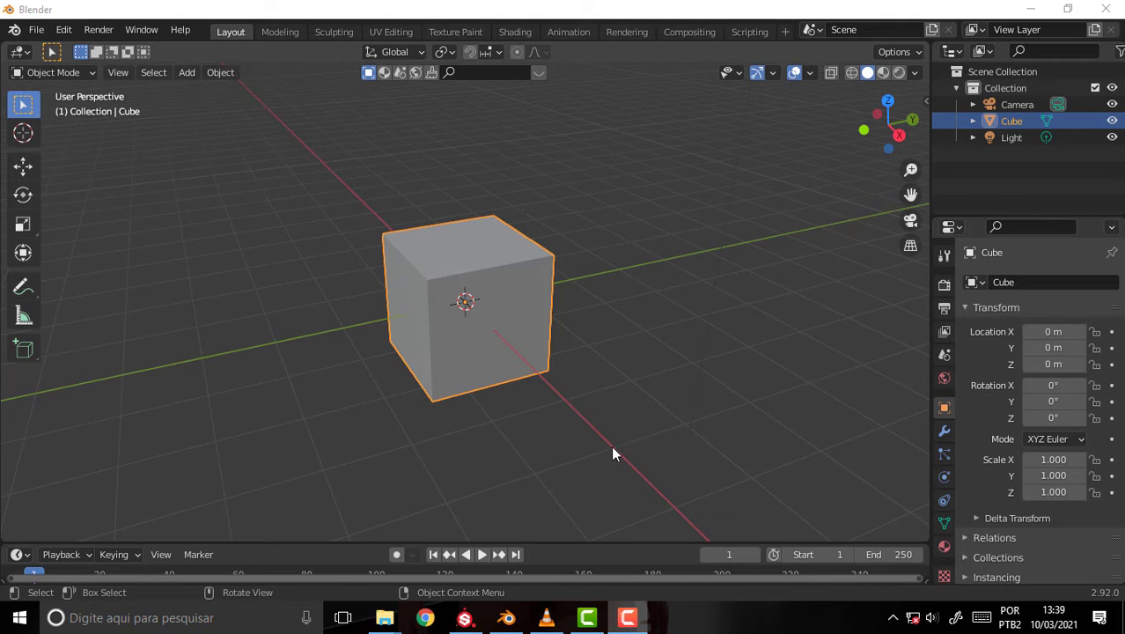
{"action": "left_click", "coordinate": [546, 622]}
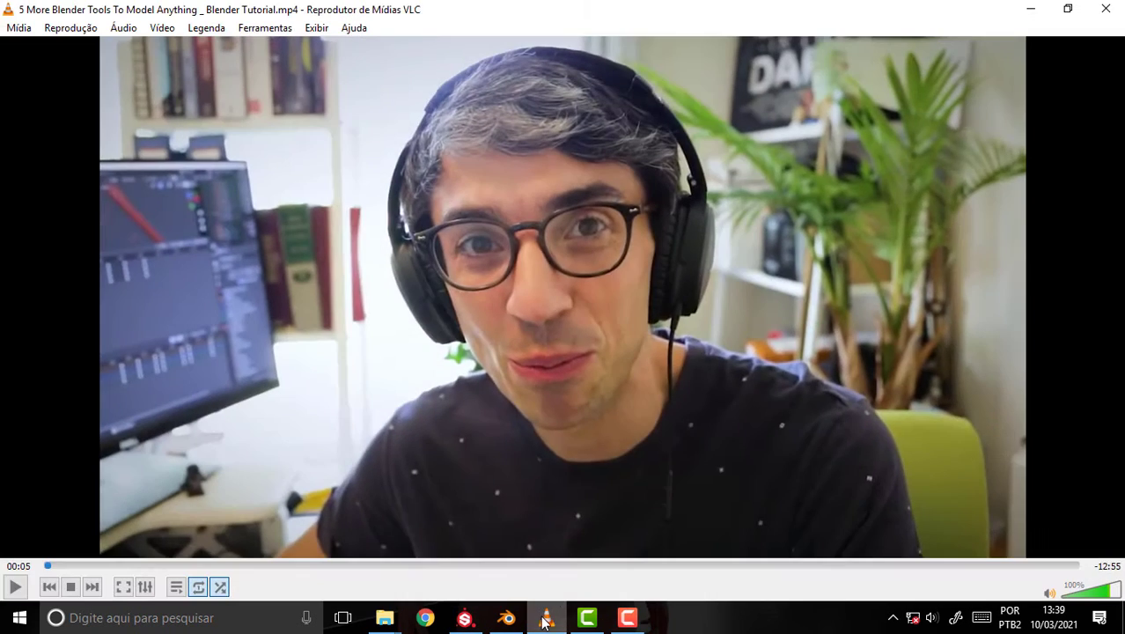
Step: Play the tutorial to 00:12, pause it, and minimize VLC
{"action": "left_click", "coordinate": [19, 587]}
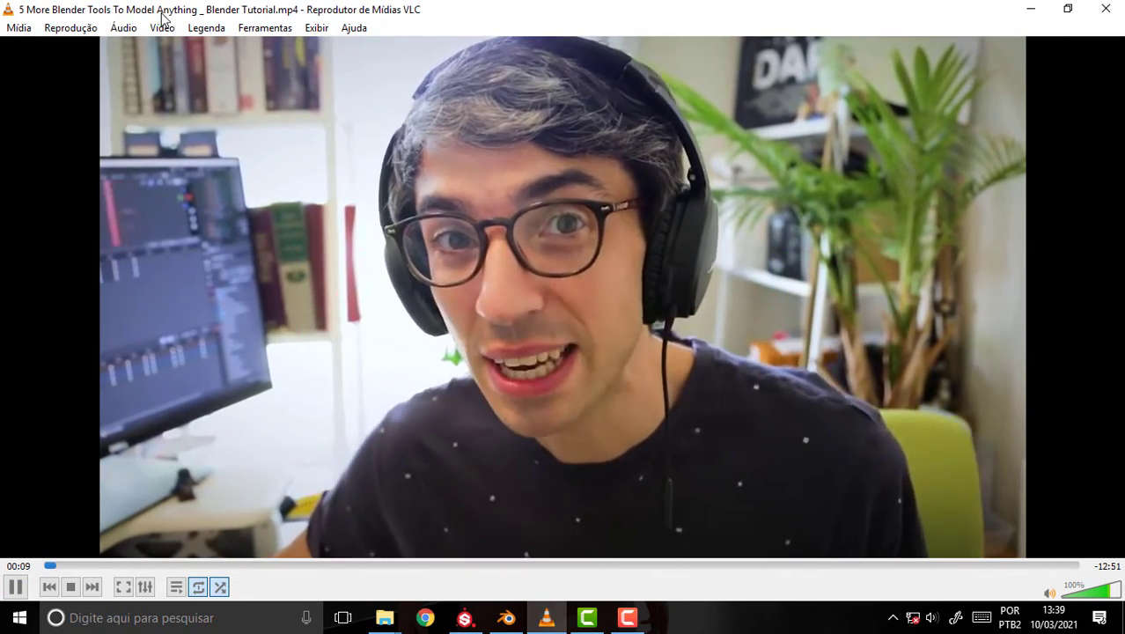
{"action": "left_click", "coordinate": [17, 584]}
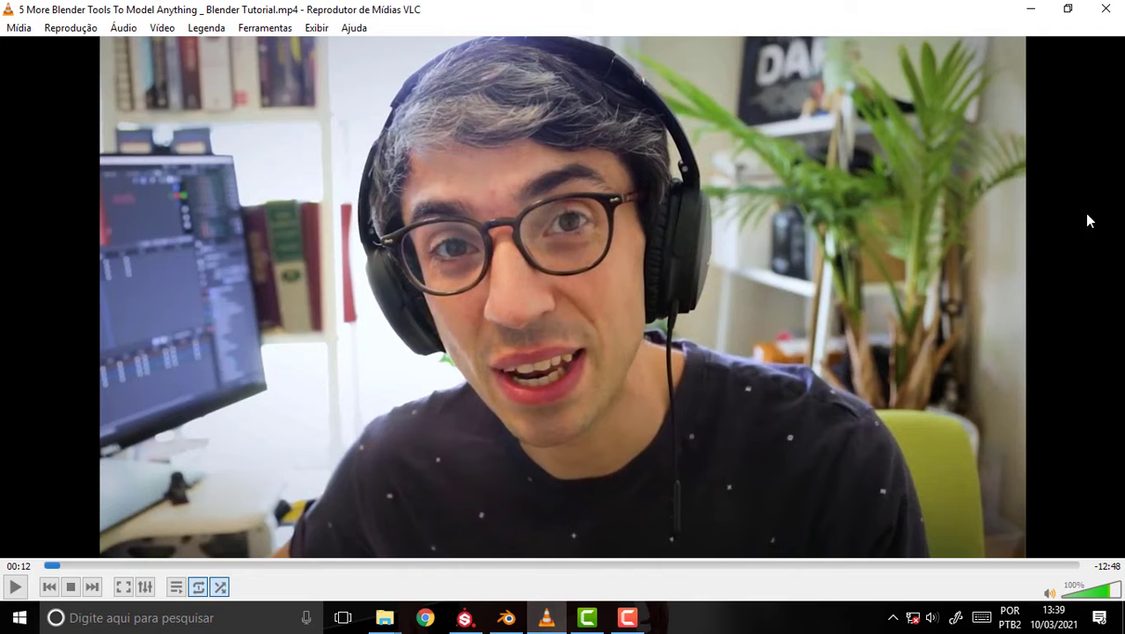
{"action": "left_click", "coordinate": [1035, 9]}
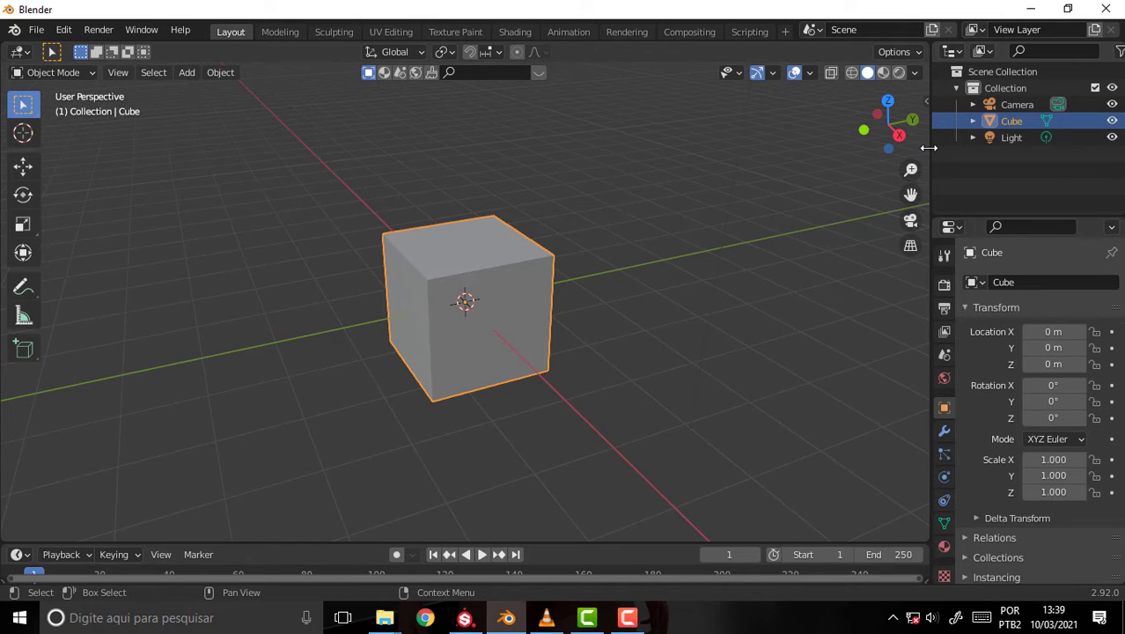
Step: Widen the outliner, enable its disable-in-viewport and render columns, and return to VLC
{"action": "left_click_drag", "start_coordinate": [929, 147], "coordinate": [871, 148]}
{"action": "left_click", "coordinate": [1082, 51]}
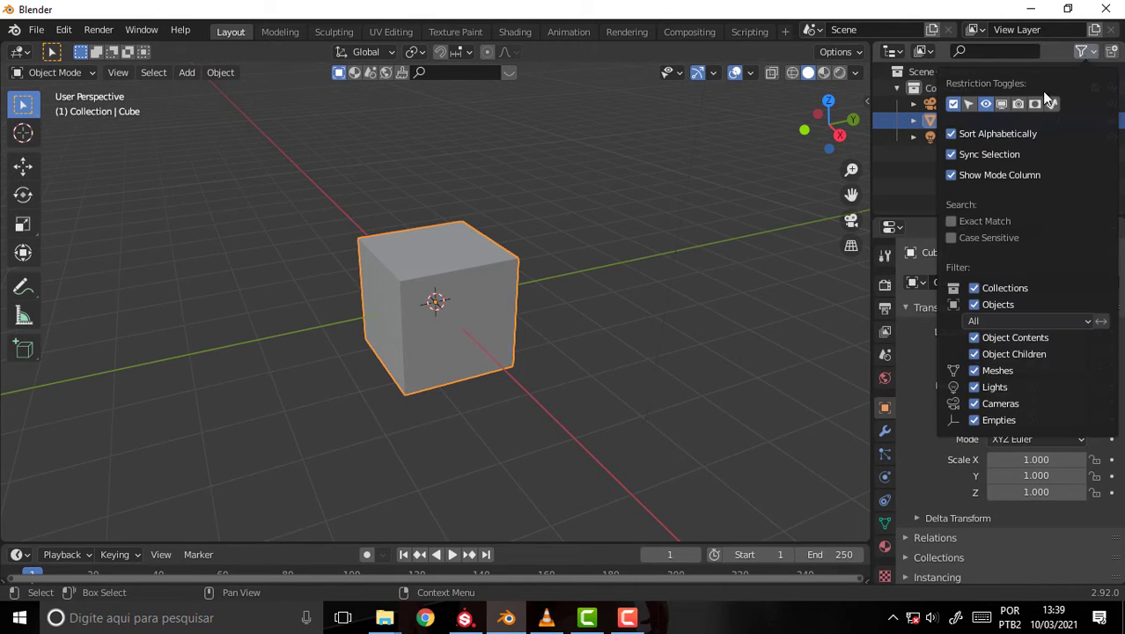
{"action": "left_click", "coordinate": [1001, 104]}
{"action": "left_click", "coordinate": [1018, 104]}
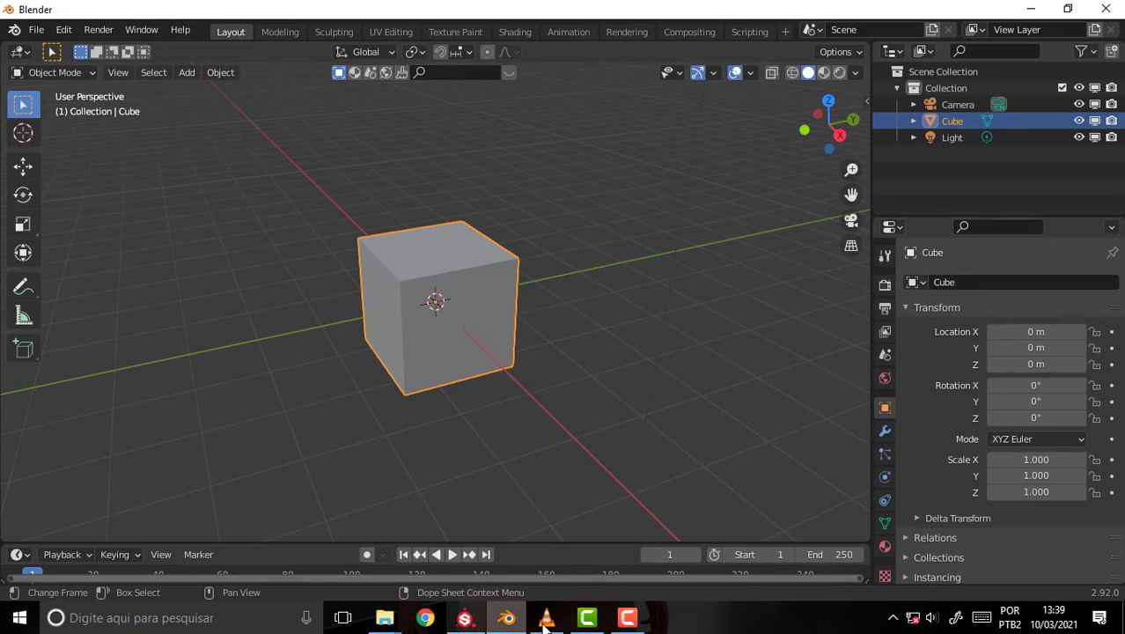
{"action": "left_click", "coordinate": [546, 617]}
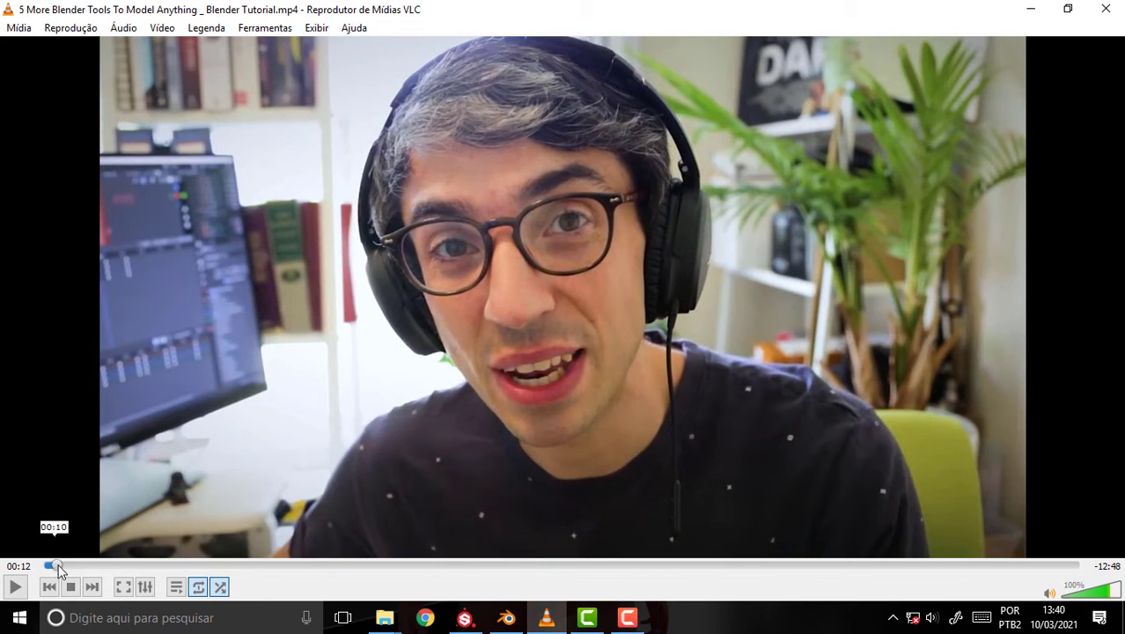
Step: Scrub the tutorial seek bar ahead to the flattened-cube section
{"action": "left_click", "coordinate": [84, 567]}
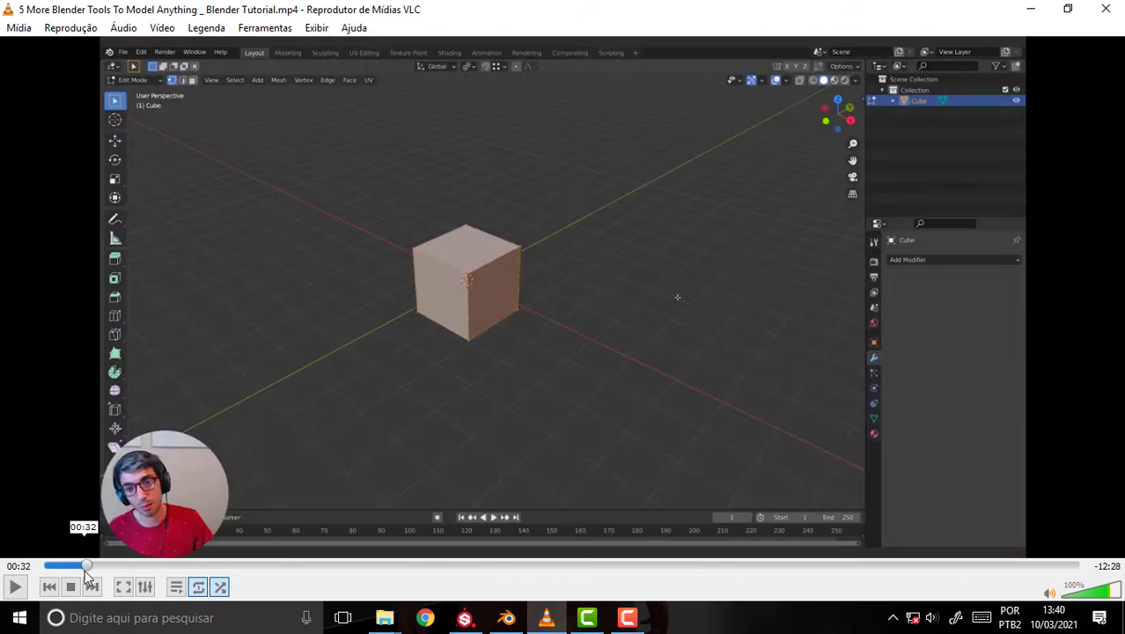
{"action": "mouse_move", "coordinate": [85, 570]}
{"action": "left_mouse_down"}
{"action": "mouse_move", "coordinate": [77, 581]}
{"action": "mouse_move", "coordinate": [97, 589]}
{"action": "left_mouse_up"}
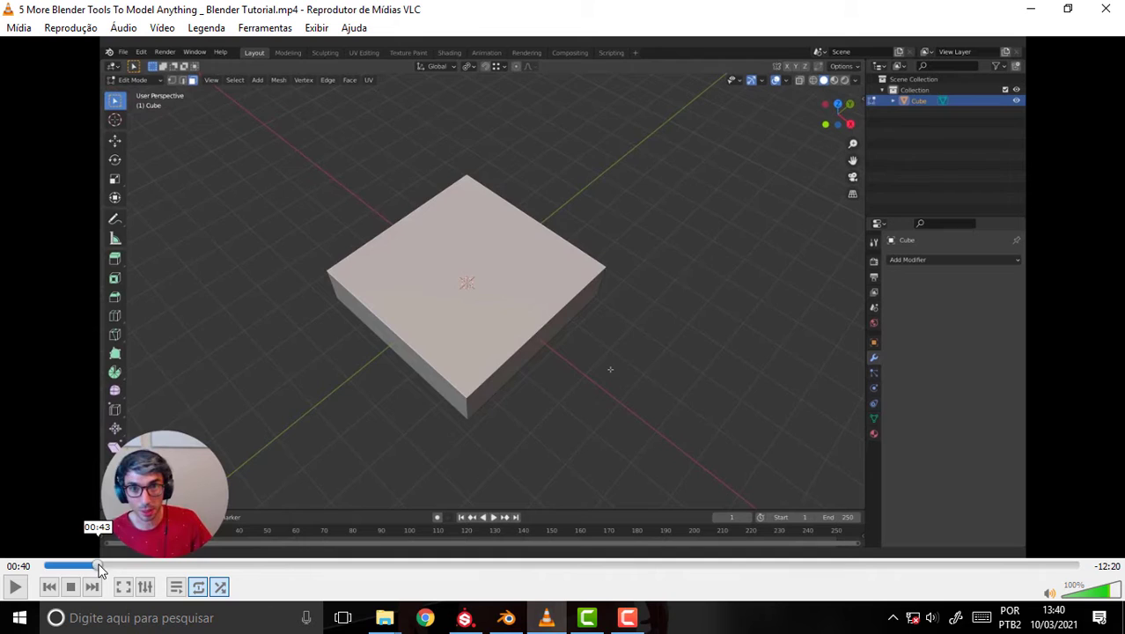
Step: Preview tutorial sections up to 09:28, settle on 00:49, and switch back to Blender
{"action": "mouse_move", "coordinate": [123, 566]}
{"action": "left_mouse_down"}
{"action": "mouse_move", "coordinate": [477, 583]}
{"action": "mouse_move", "coordinate": [748, 566]}
{"action": "left_mouse_up"}
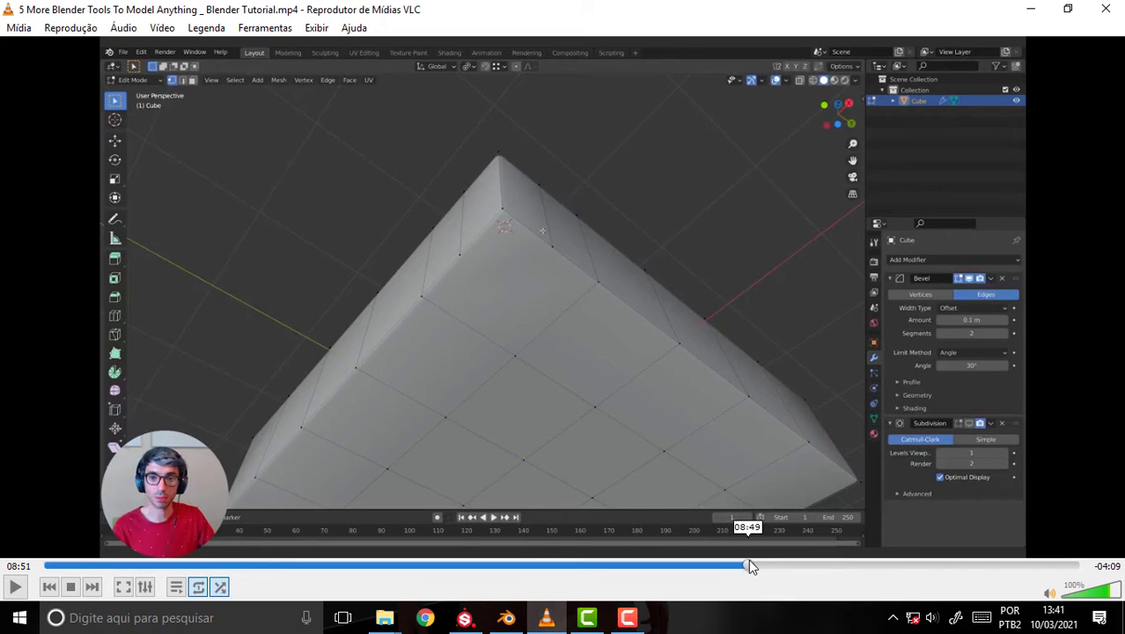
{"action": "left_click_drag", "start_coordinate": [749, 565], "coordinate": [1034, 578]}
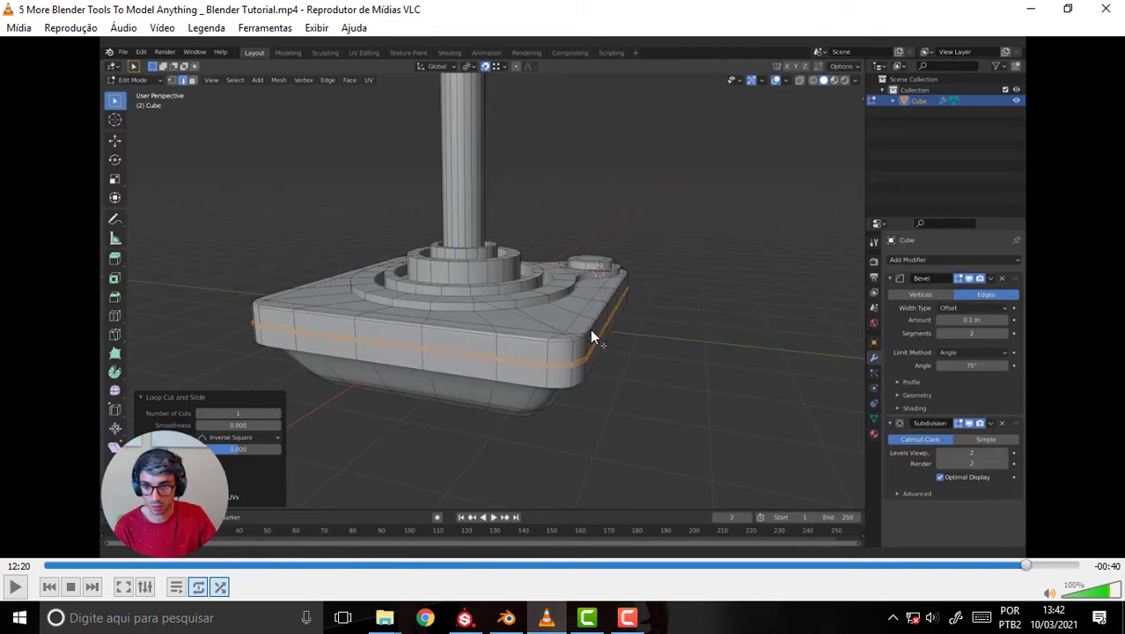
{"action": "left_click", "coordinate": [107, 567]}
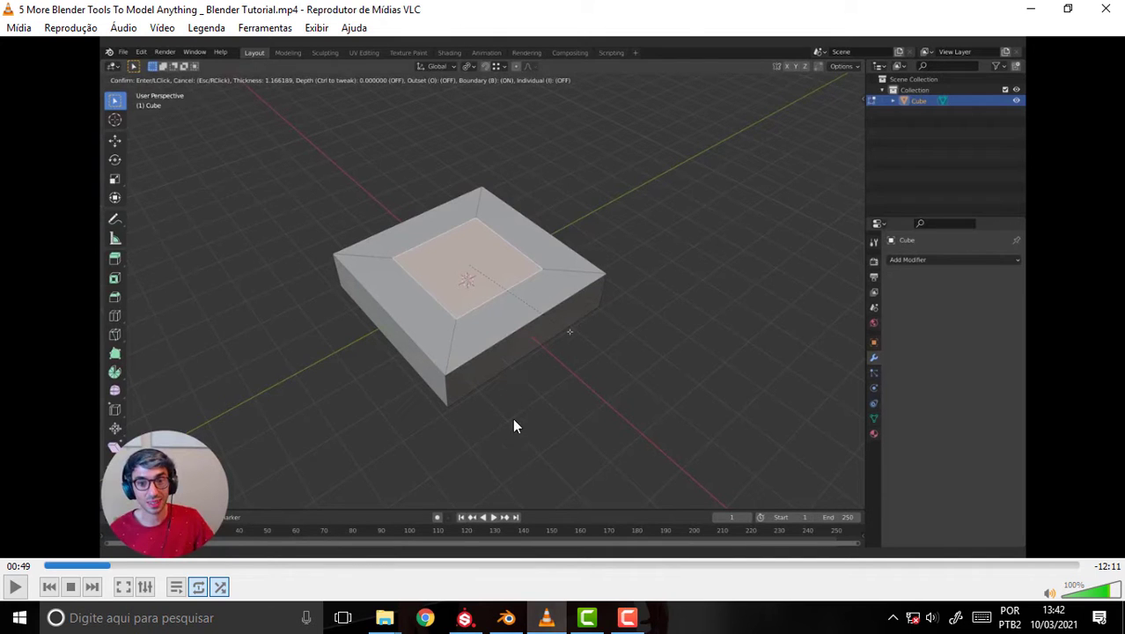
{"action": "left_click", "coordinate": [507, 617]}
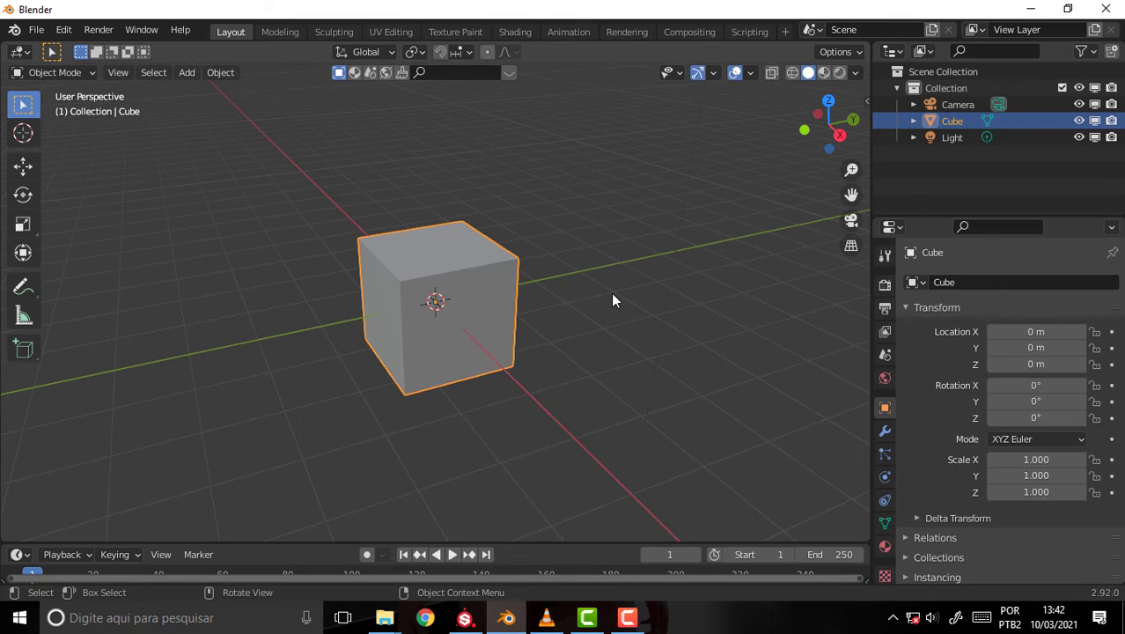
Step: Scale the cube along Z to 0.350, then down to 0.194
{"action": "middle_click_drag", "start_coordinate": [579, 205], "coordinate": [620, 244]}
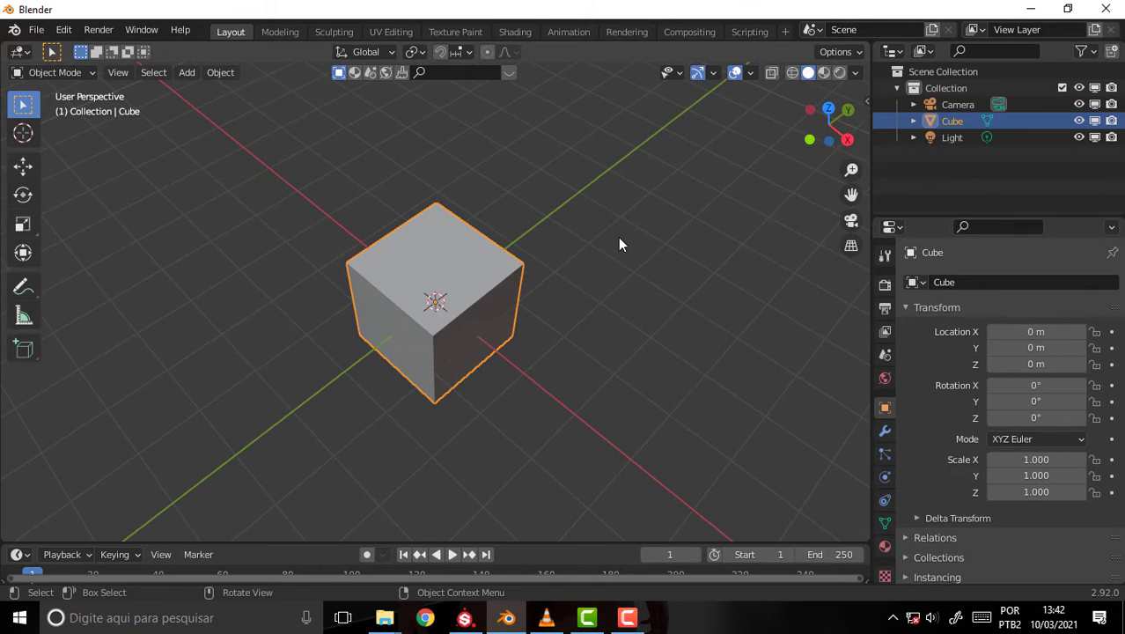
{"action": "key", "text": "s"}
{"action": "key", "text": "z"}
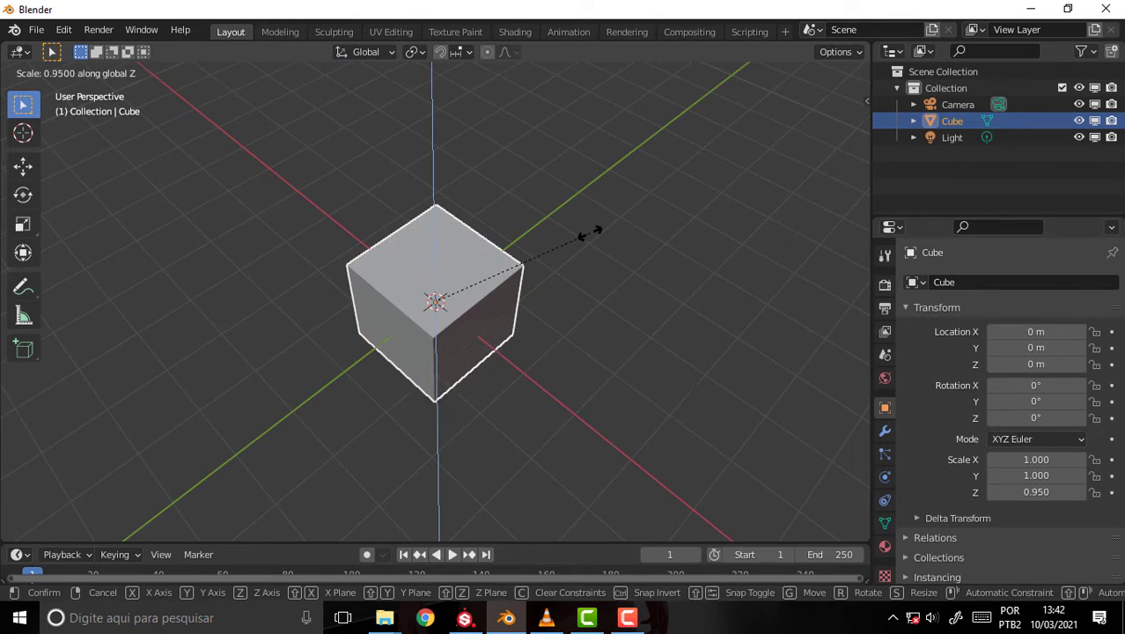
{"action": "left_click", "coordinate": [490, 276]}
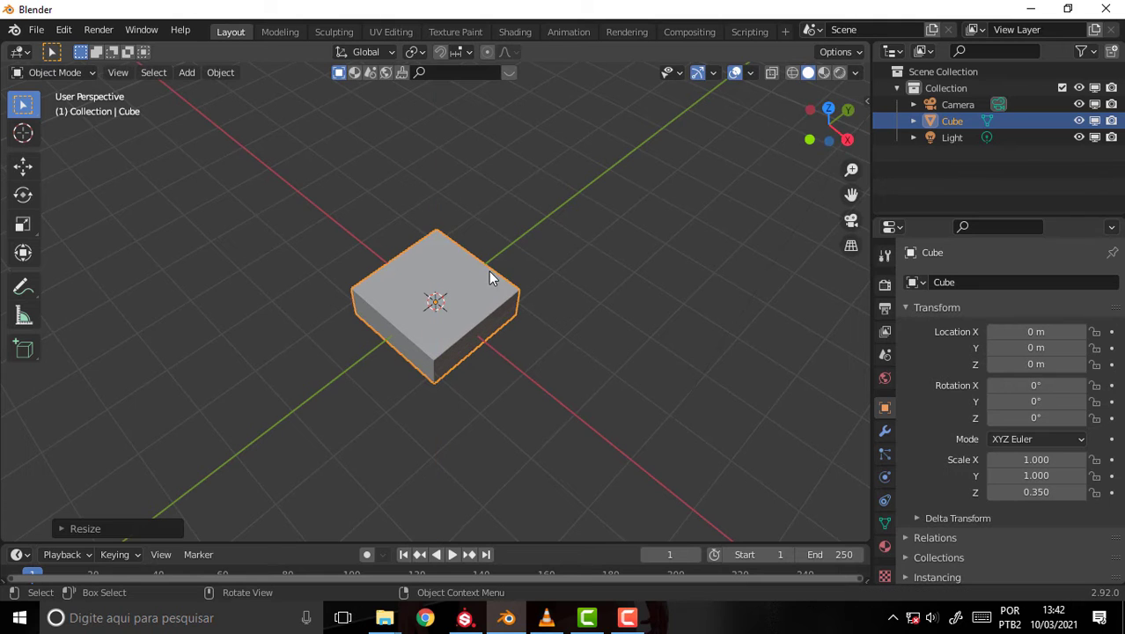
{"action": "key", "text": "s"}
{"action": "middle_click_drag", "start_coordinate": [604, 94], "coordinate": [595, 124]}
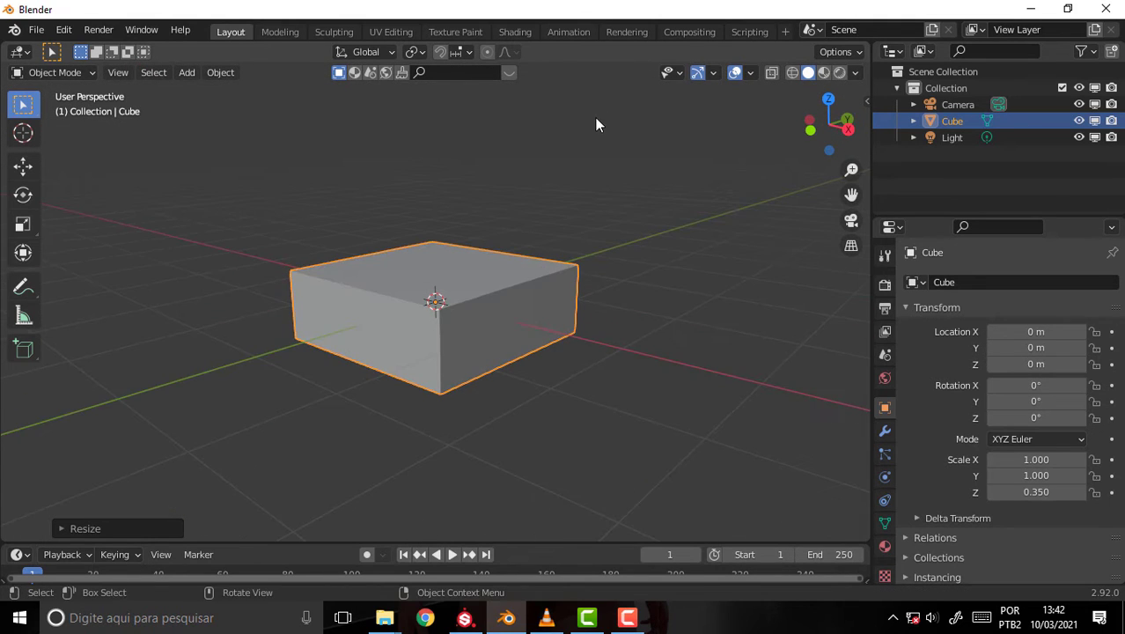
{"action": "key", "text": "s"}
{"action": "key", "text": "z"}
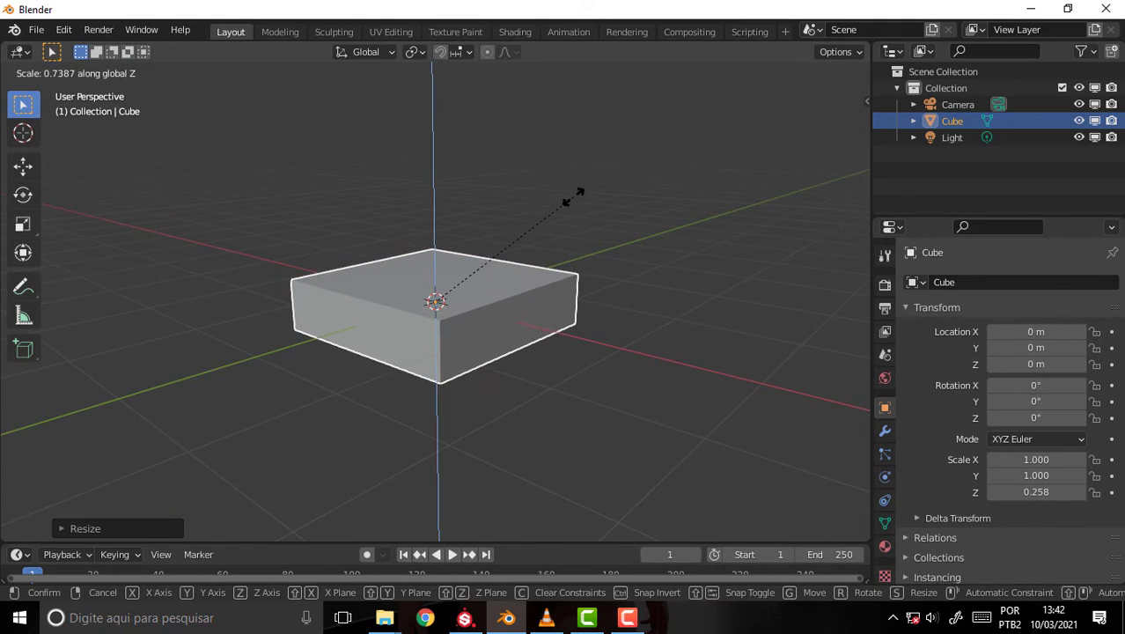
{"action": "left_click", "coordinate": [555, 256]}
{"action": "middle_click_drag", "start_coordinate": [572, 208], "coordinate": [575, 267]}
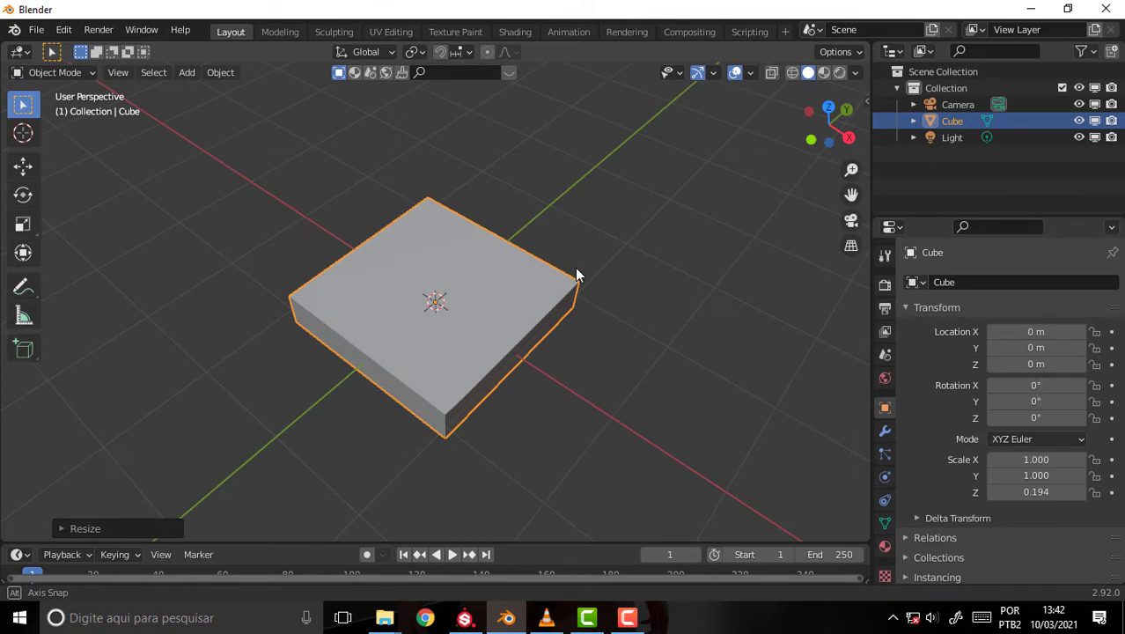
{"action": "left_click", "coordinate": [404, 263]}
Step: Switch the flattened slab into Edit Mode
{"action": "left_click", "coordinate": [92, 71]}
{"action": "left_click", "coordinate": [80, 99]}
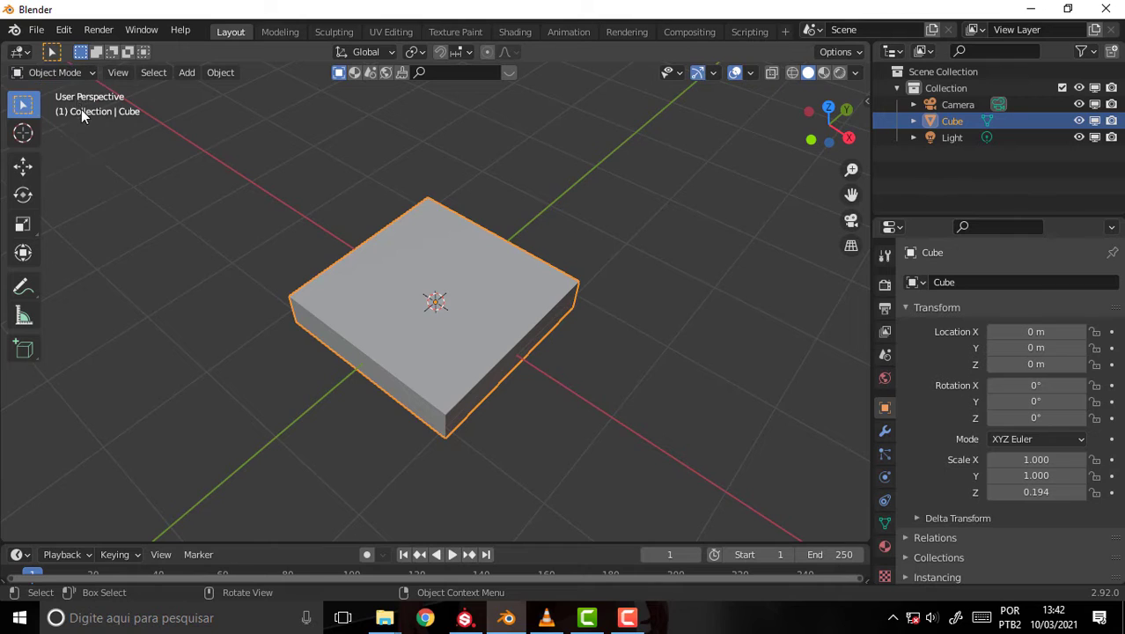
{"action": "left_click", "coordinate": [59, 70]}
{"action": "left_click", "coordinate": [70, 109]}
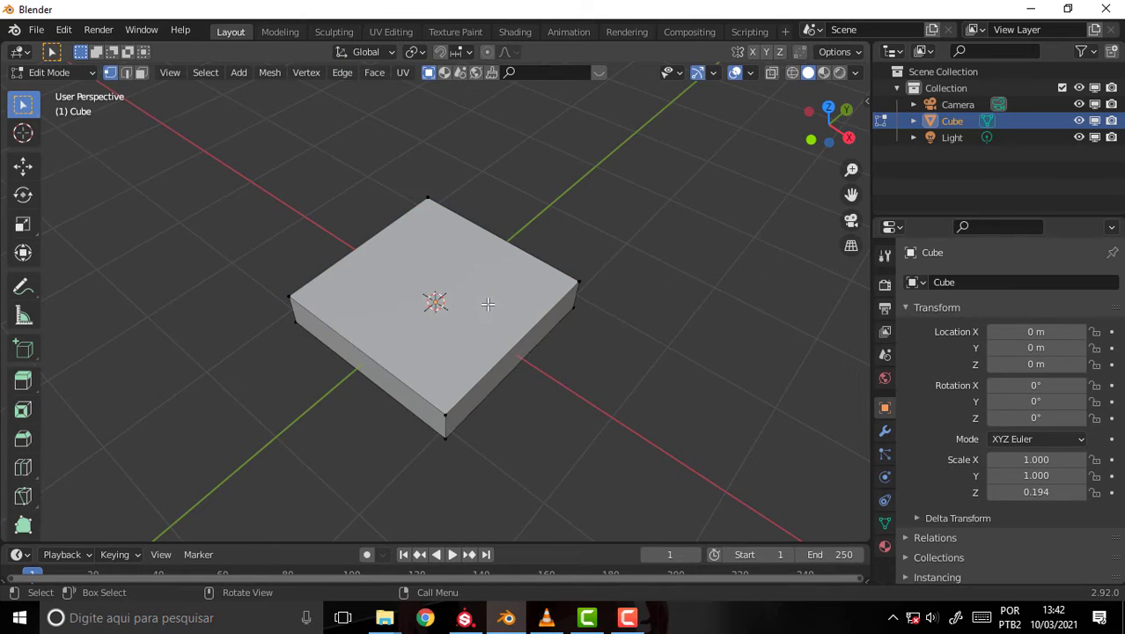
Step: In face select mode, select the slab's top face and extrude it in place
{"action": "left_click", "coordinate": [141, 72]}
{"action": "left_click", "coordinate": [473, 283]}
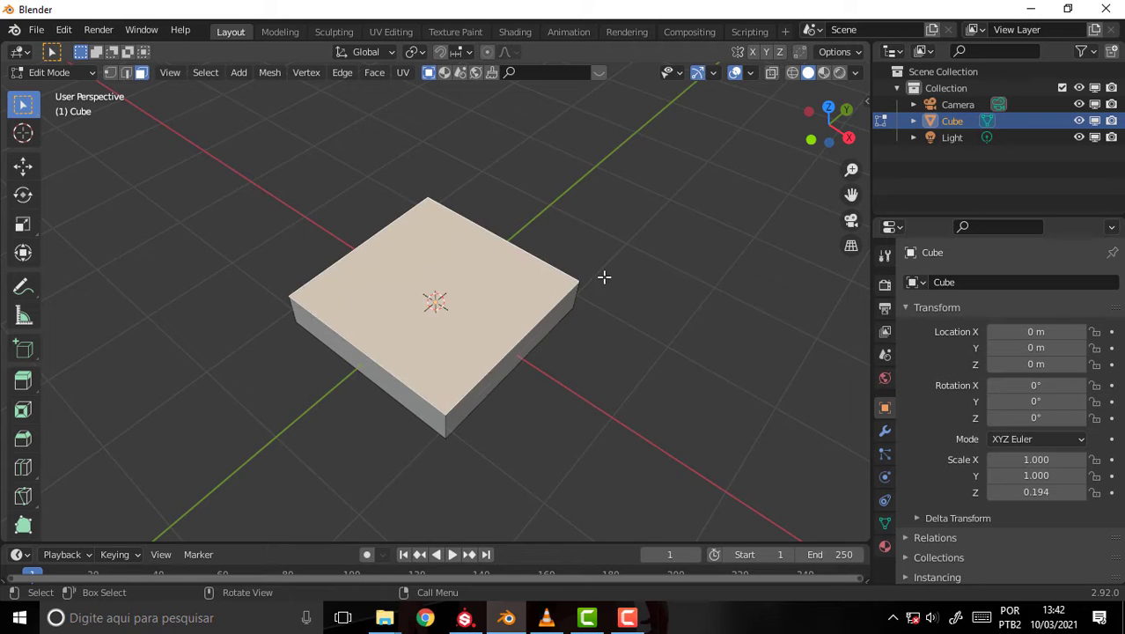
{"action": "mouse_move", "coordinate": [627, 213]}
{"action": "middle_mouse_down"}
{"action": "mouse_move", "coordinate": [613, 140]}
{"action": "mouse_move", "coordinate": [628, 160]}
{"action": "middle_mouse_up"}
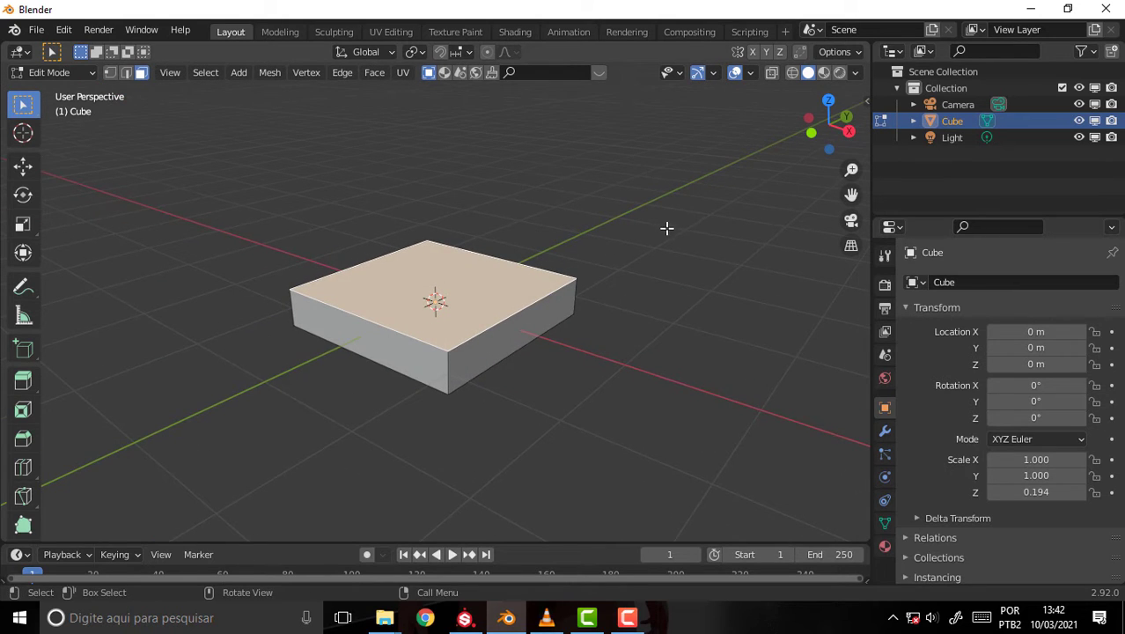
{"action": "key", "text": "e"}
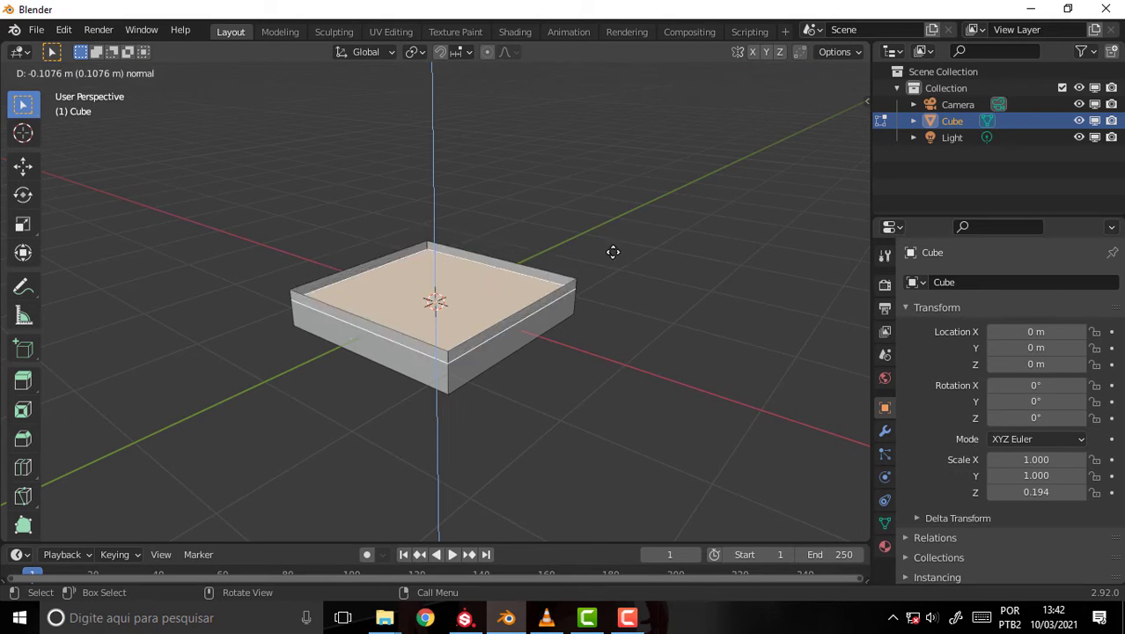
{"action": "right_click", "coordinate": [636, 226]}
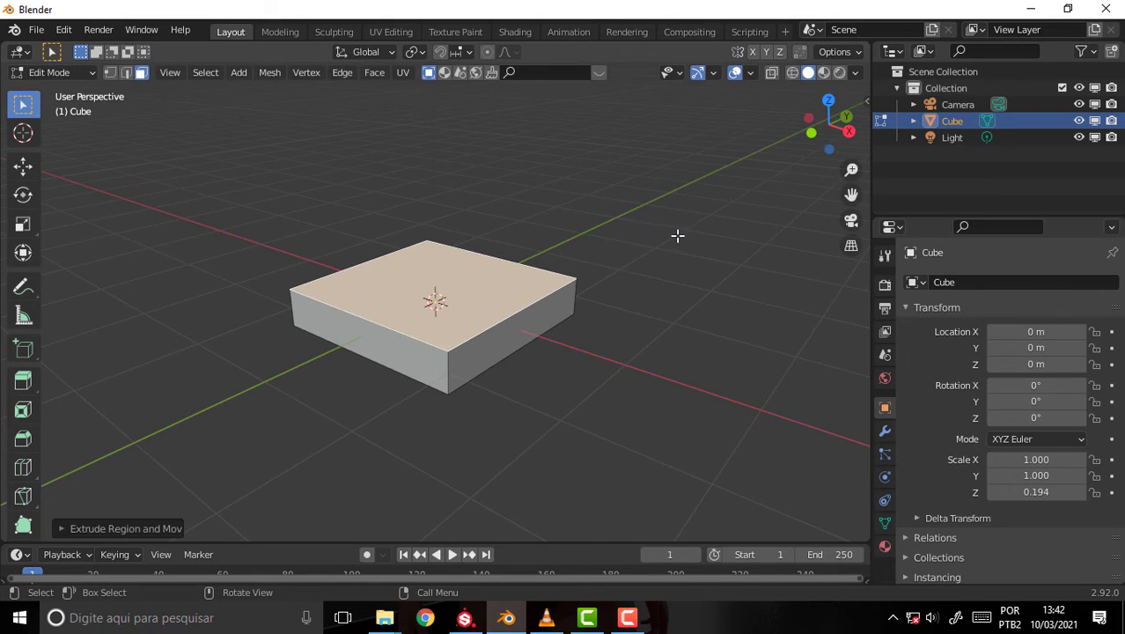
Step: Inset the top face to leave a smaller centre square, then zoom in
{"action": "key", "text": "i"}
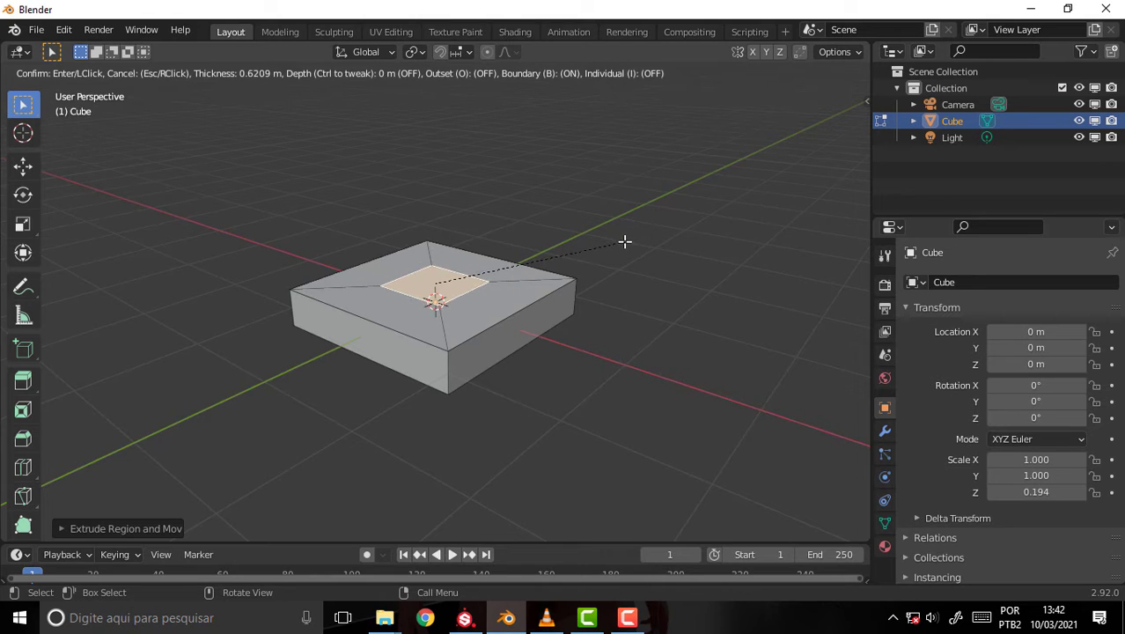
{"action": "left_click", "coordinate": [621, 243]}
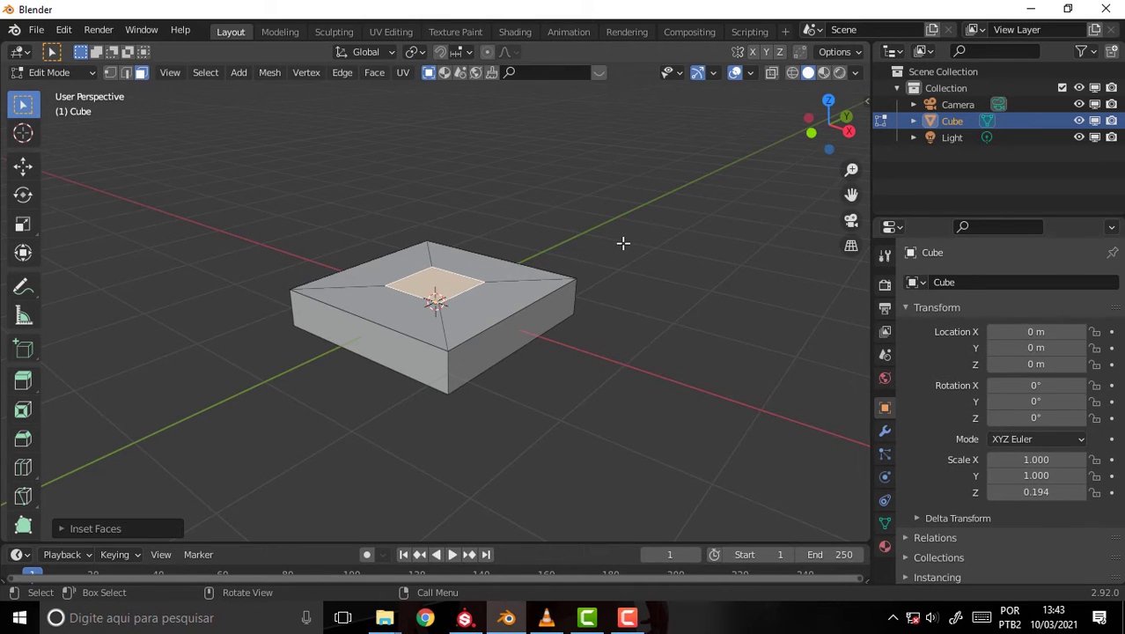
{"action": "middle_click_drag", "start_coordinate": [601, 188], "coordinate": [689, 253]}
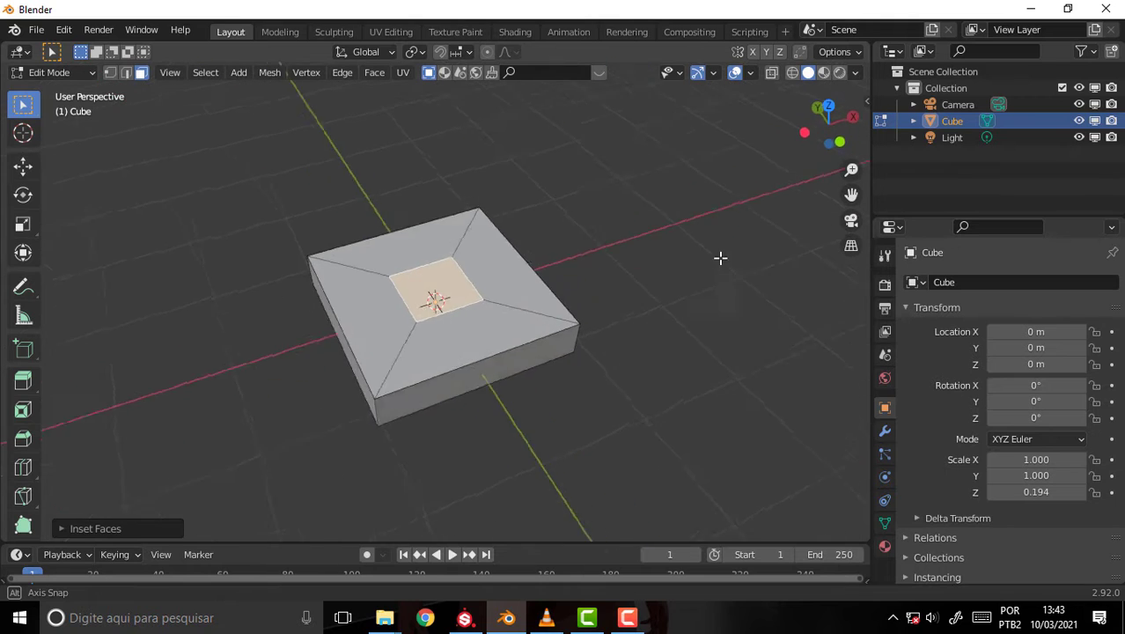
{"action": "scroll", "coordinate": [674, 250], "scroll_direction": "up", "scroll_amount": 3}
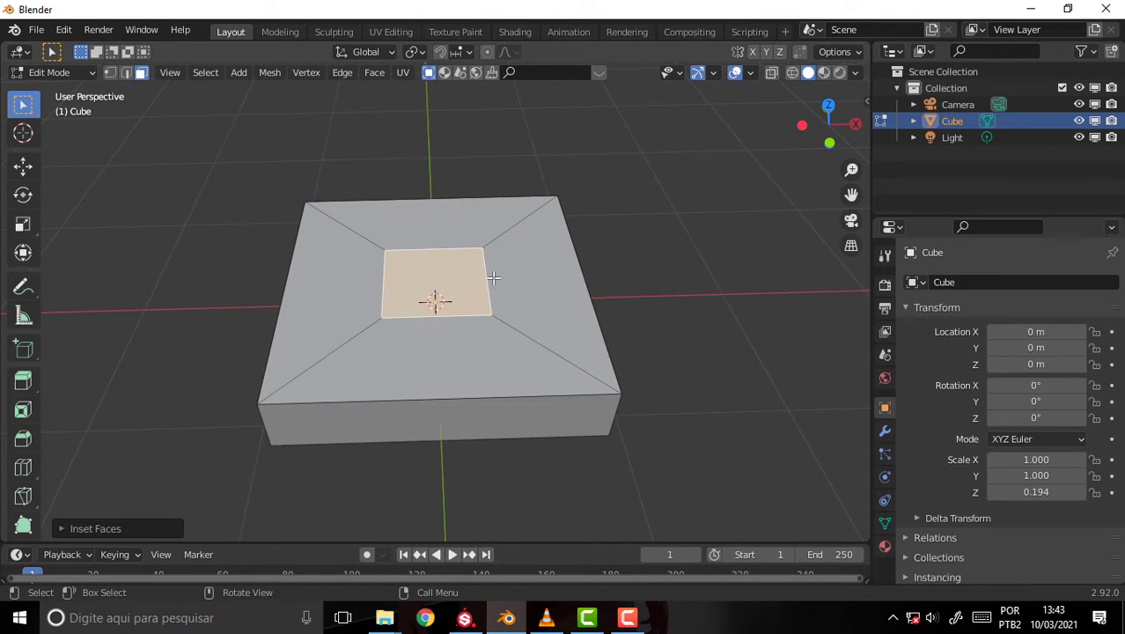
Step: Add a Loop Cut across the slab with Number of Cuts set to 4
{"action": "left_click", "coordinate": [23, 467]}
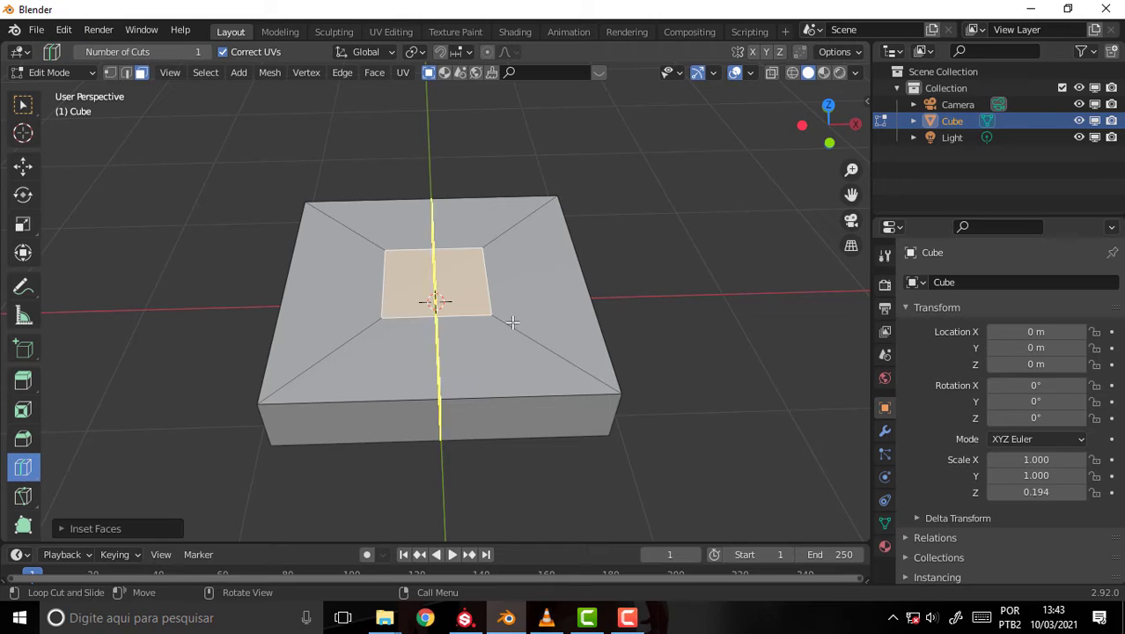
{"action": "left_click", "coordinate": [549, 285]}
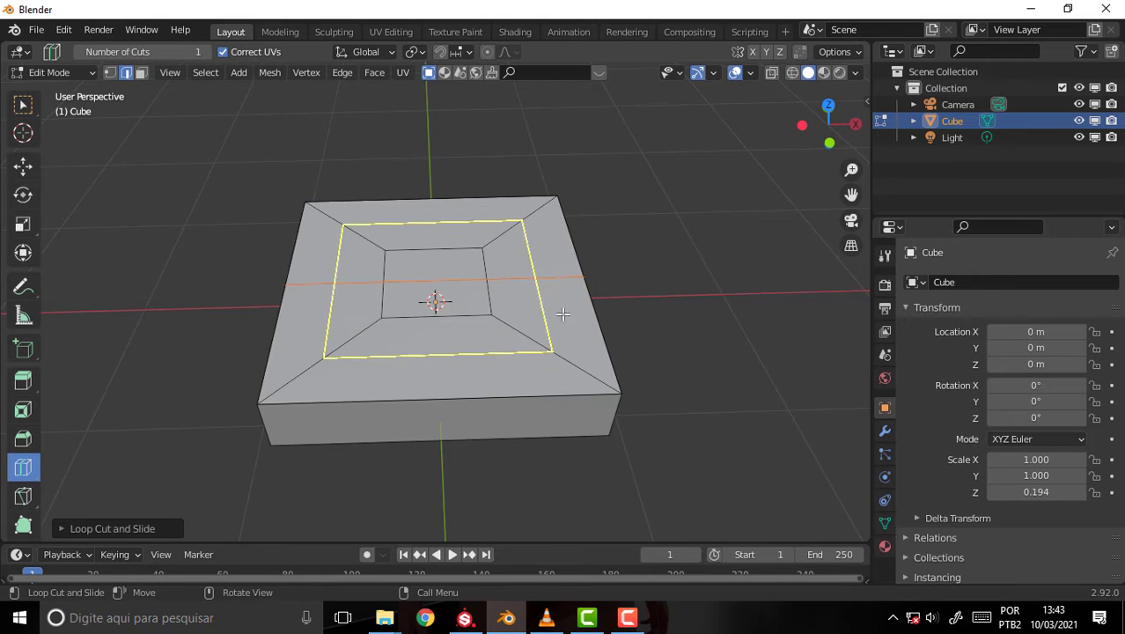
{"action": "left_click", "coordinate": [55, 527]}
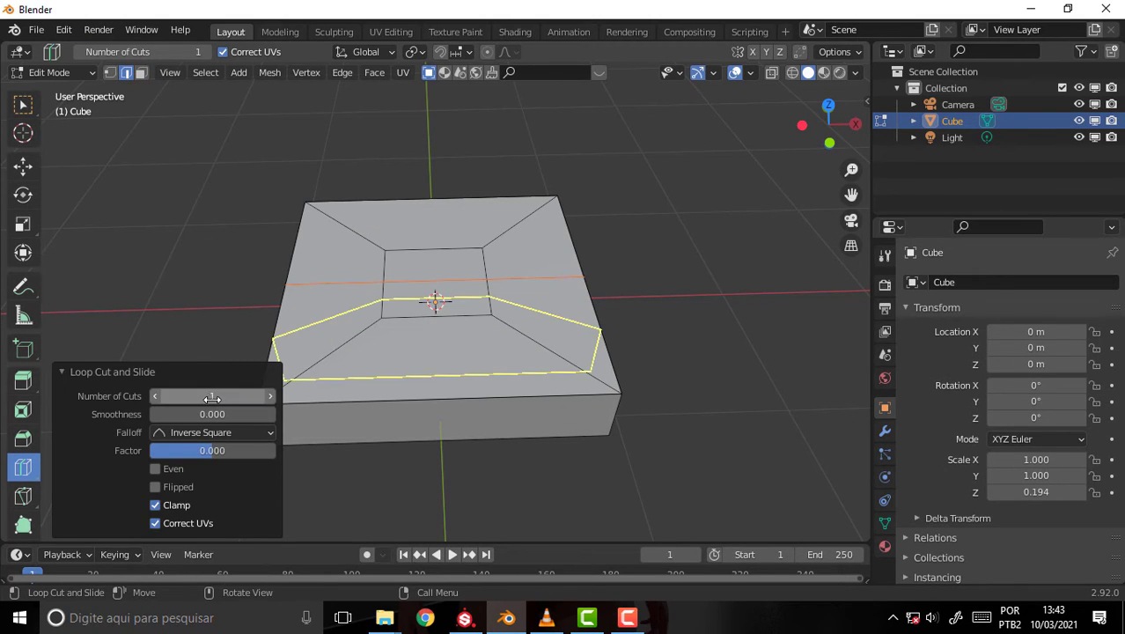
{"action": "left_click", "coordinate": [209, 396]}
{"action": "type", "text": "4"}
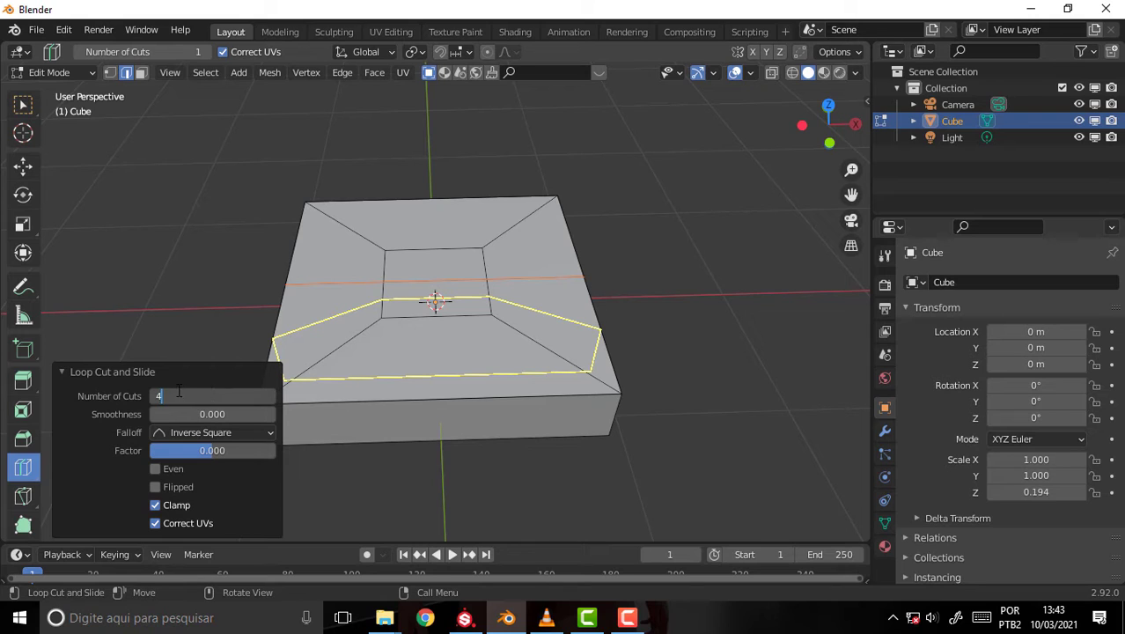
{"action": "key", "text": "Return"}
Step: Add a perpendicular 4-cut loop, undo an accidental move, and show toolbar tool names
{"action": "left_click_drag", "start_coordinate": [222, 396], "coordinate": [176, 396]}
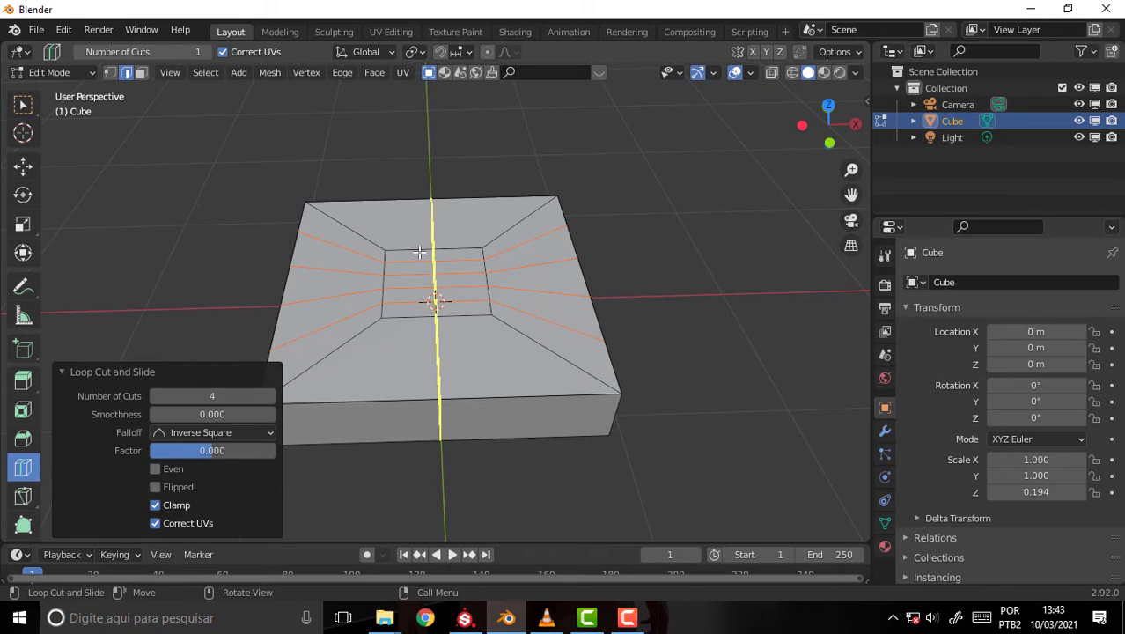
{"action": "left_click", "coordinate": [212, 396]}
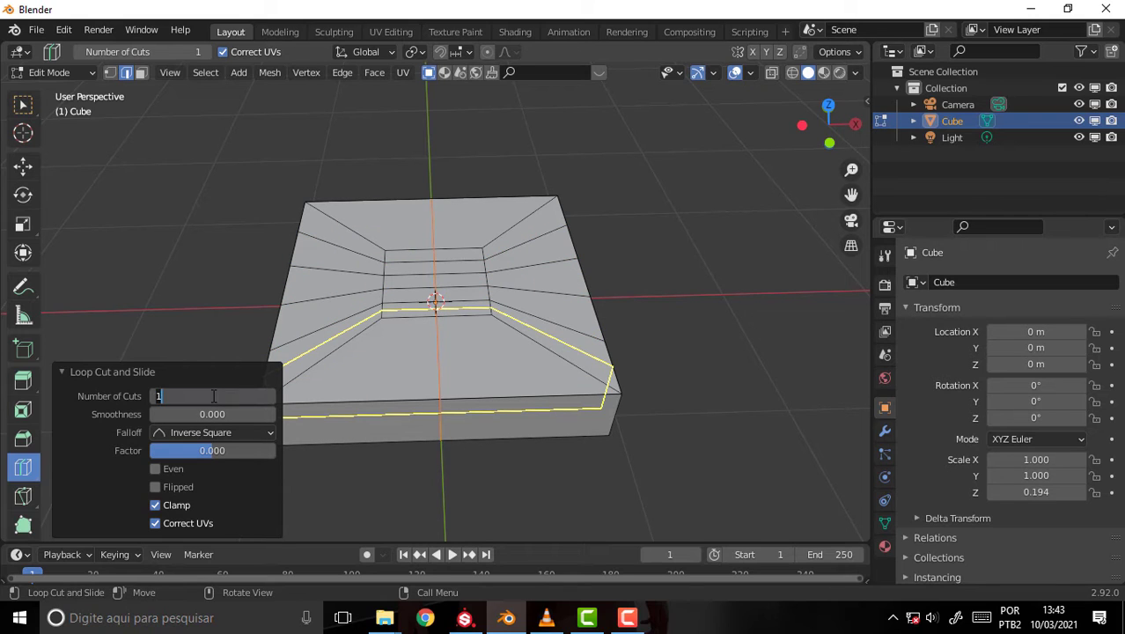
{"action": "type", "text": "4"}
{"action": "key", "text": "Return"}
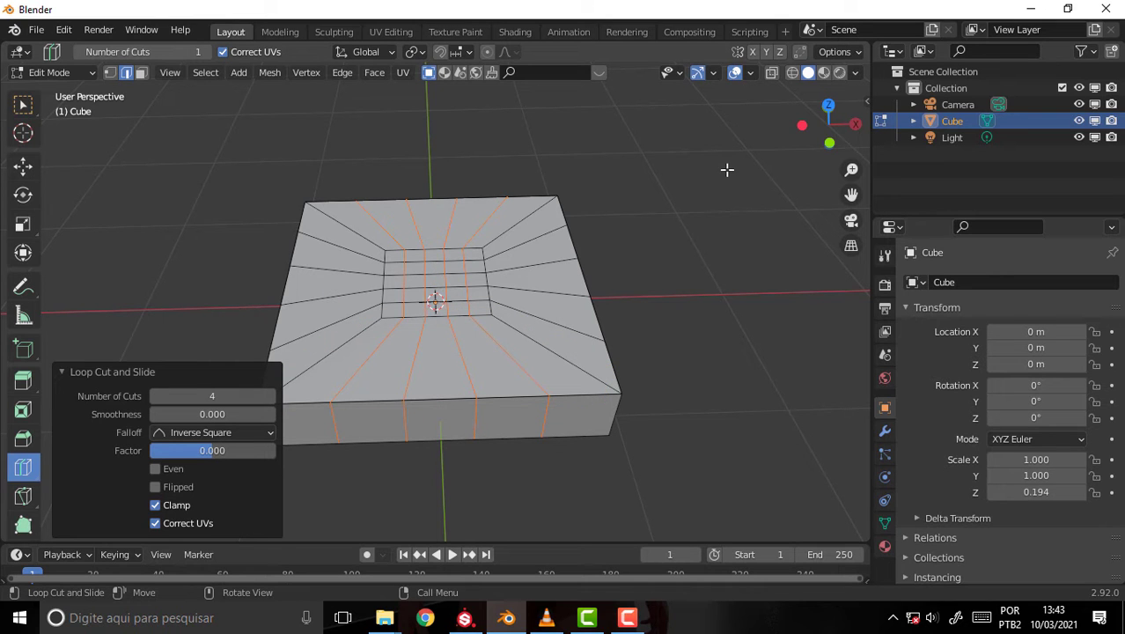
{"action": "key", "text": "g"}
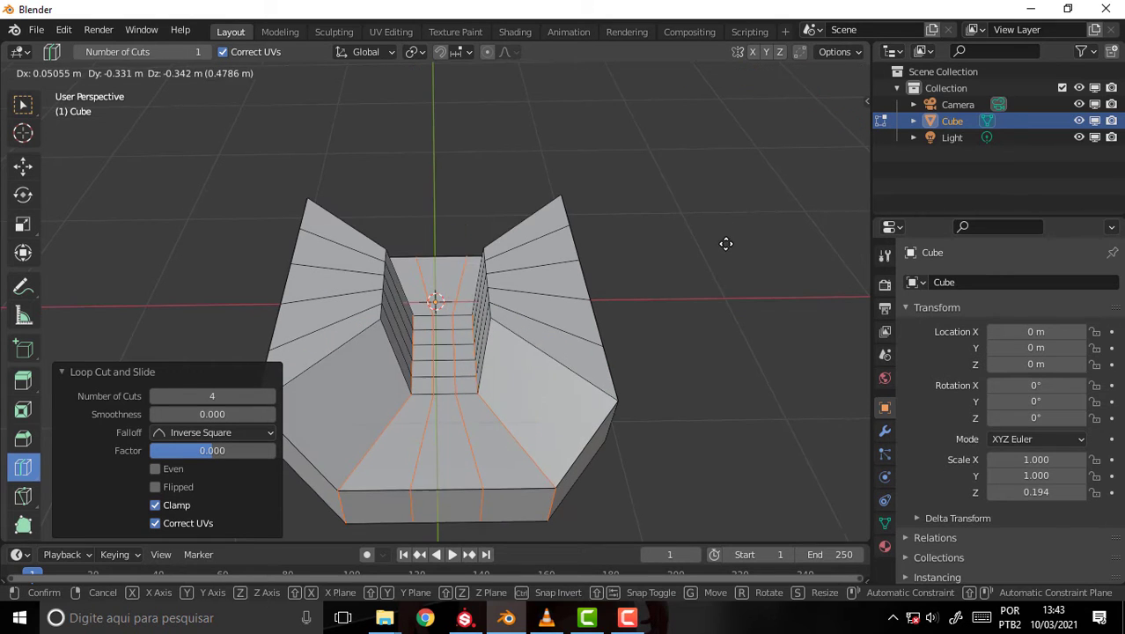
{"action": "left_click", "coordinate": [716, 237]}
{"action": "key", "text": "ctrl+z"}
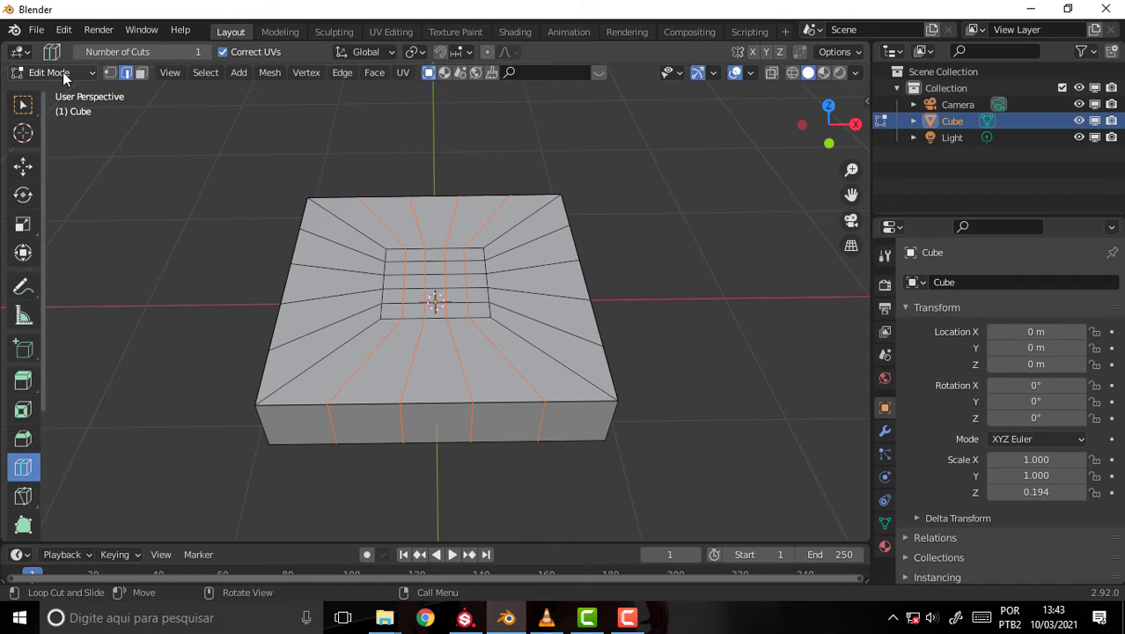
{"action": "left_click", "coordinate": [53, 73]}
{"action": "mouse_move", "coordinate": [45, 226]}
{"action": "left_mouse_down"}
{"action": "mouse_move", "coordinate": [121, 236]}
{"action": "mouse_move", "coordinate": [79, 227]}
{"action": "left_mouse_up"}
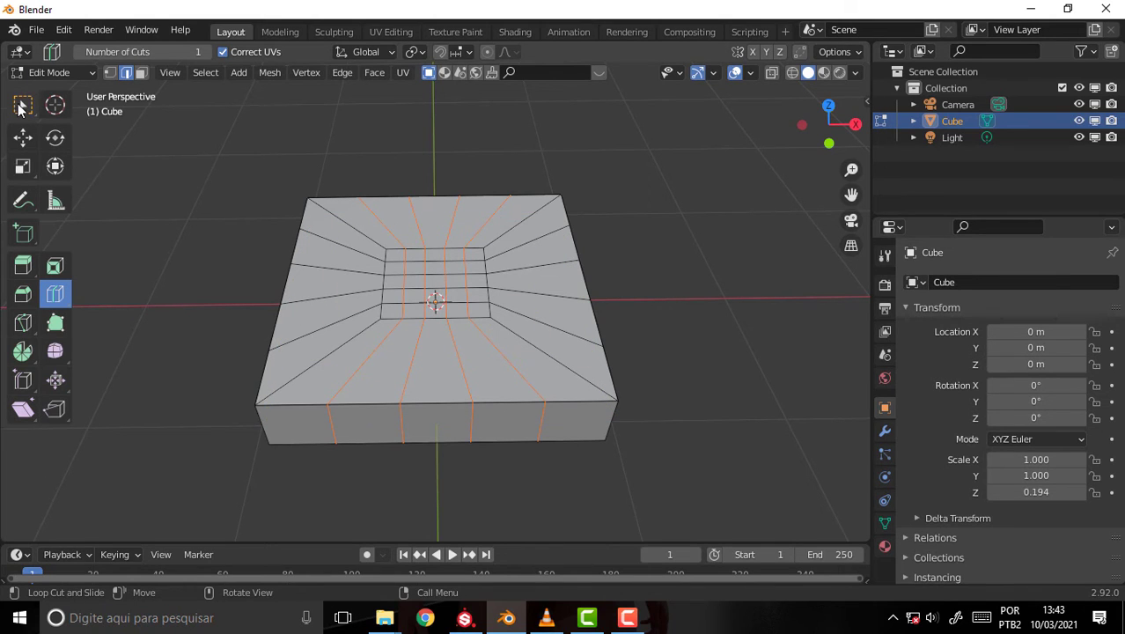
{"action": "left_click", "coordinate": [23, 105]}
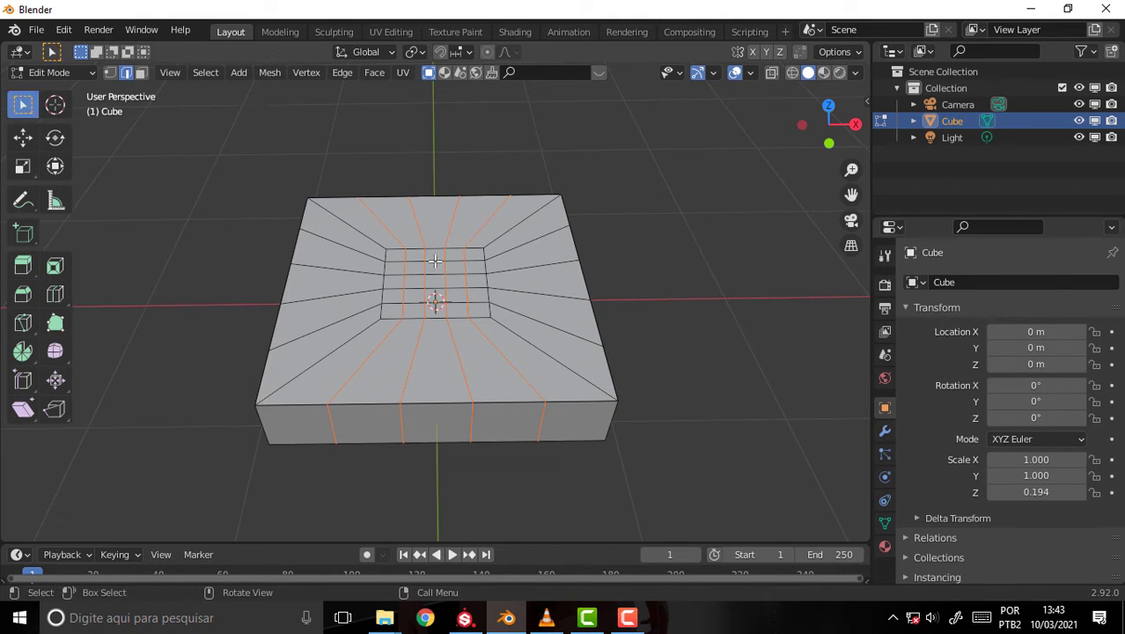
{"action": "left_click", "coordinate": [694, 171]}
{"action": "mouse_move", "coordinate": [694, 171]}
{"action": "middle_mouse_down"}
{"action": "mouse_move", "coordinate": [607, 209]}
{"action": "mouse_move", "coordinate": [500, 227]}
{"action": "mouse_move", "coordinate": [528, 264]}
{"action": "mouse_move", "coordinate": [574, 181]}
{"action": "mouse_move", "coordinate": [510, 103]}
{"action": "mouse_move", "coordinate": [372, 478]}
{"action": "mouse_move", "coordinate": [658, 101]}
{"action": "mouse_move", "coordinate": [601, 231]}
{"action": "mouse_move", "coordinate": [736, 194]}
{"action": "mouse_move", "coordinate": [647, 197]}
{"action": "mouse_move", "coordinate": [466, 279]}
{"action": "middle_mouse_up"}
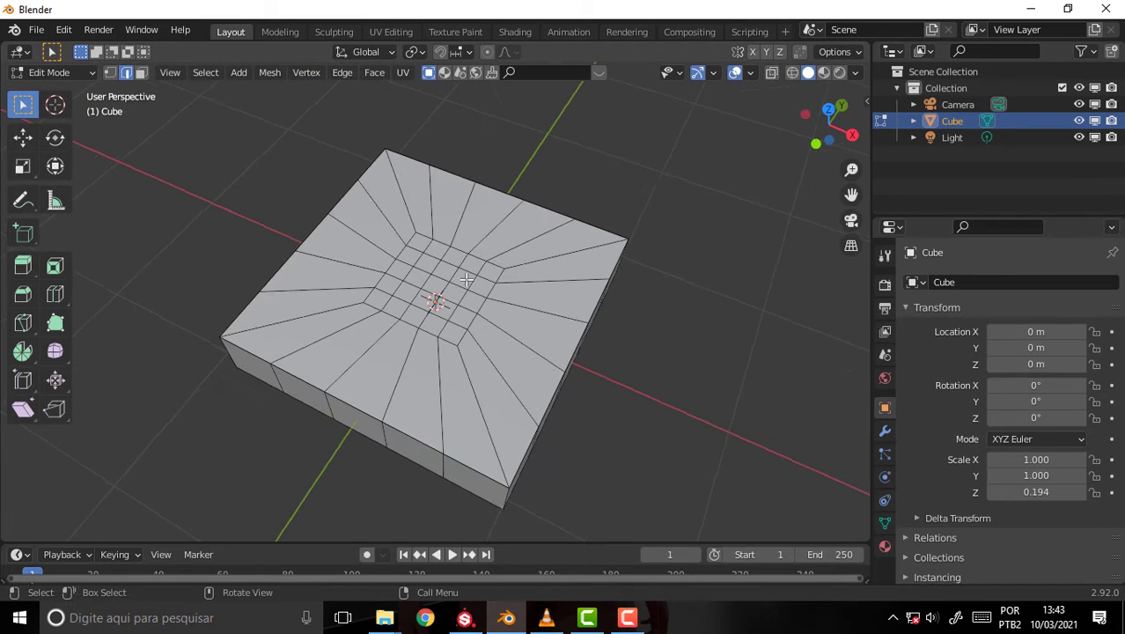
{"action": "left_click", "coordinate": [628, 618]}
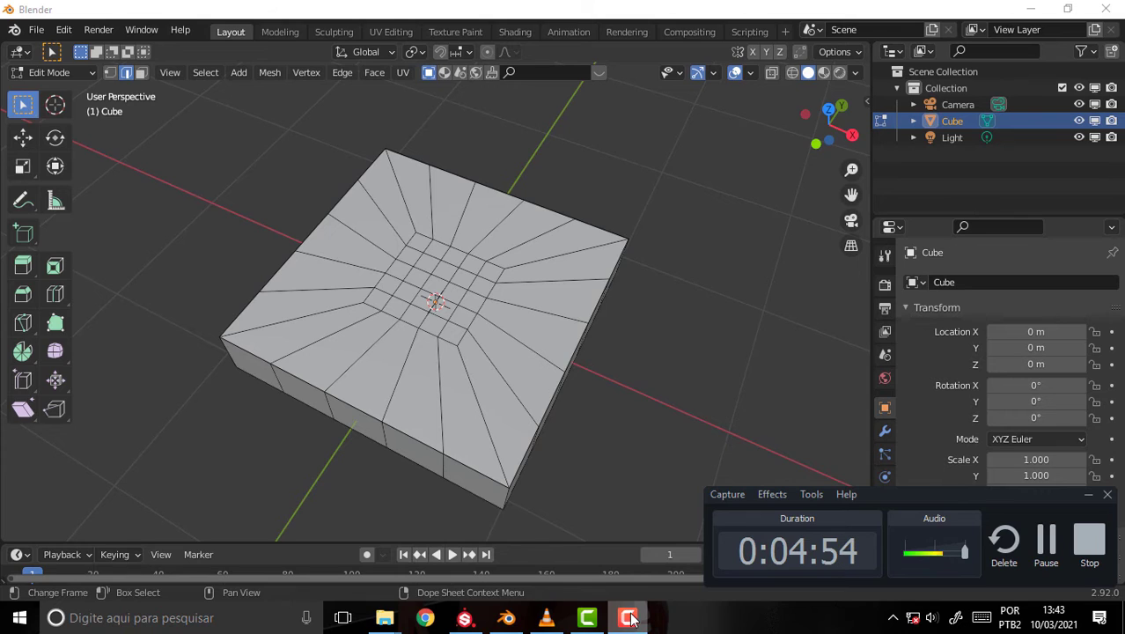
{"action": "left_click", "coordinate": [1050, 547]}
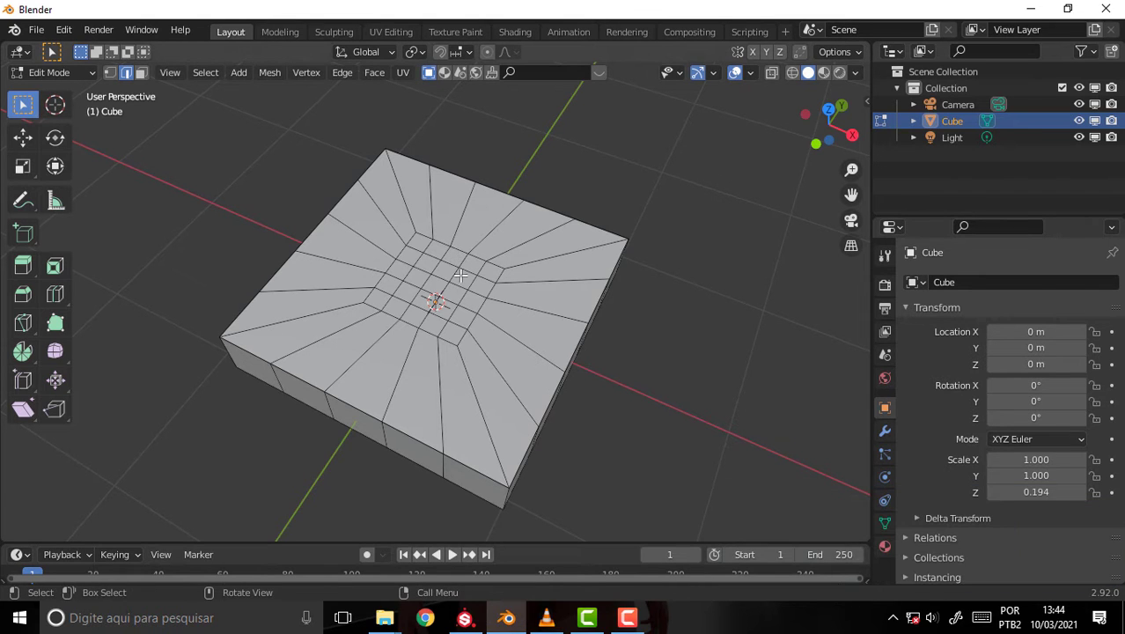
{"action": "mouse_move", "coordinate": [461, 275]}
{"action": "middle_mouse_down"}
{"action": "mouse_move", "coordinate": [632, 297]}
{"action": "mouse_move", "coordinate": [590, 259]}
{"action": "mouse_move", "coordinate": [567, 279]}
{"action": "middle_mouse_up"}
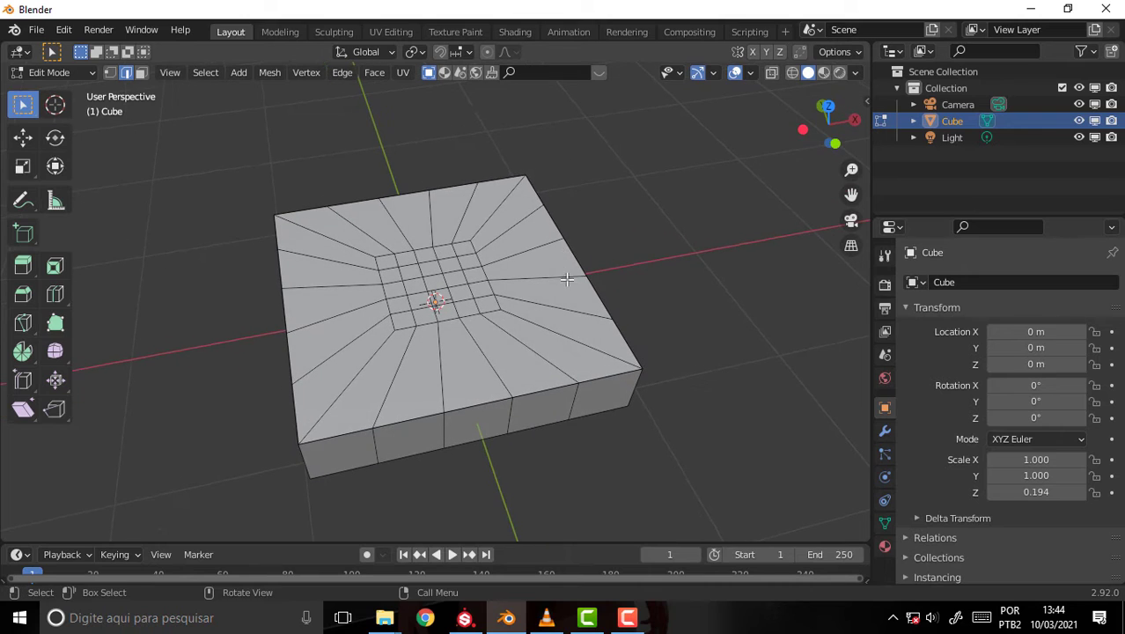
{"action": "left_click", "coordinate": [141, 73]}
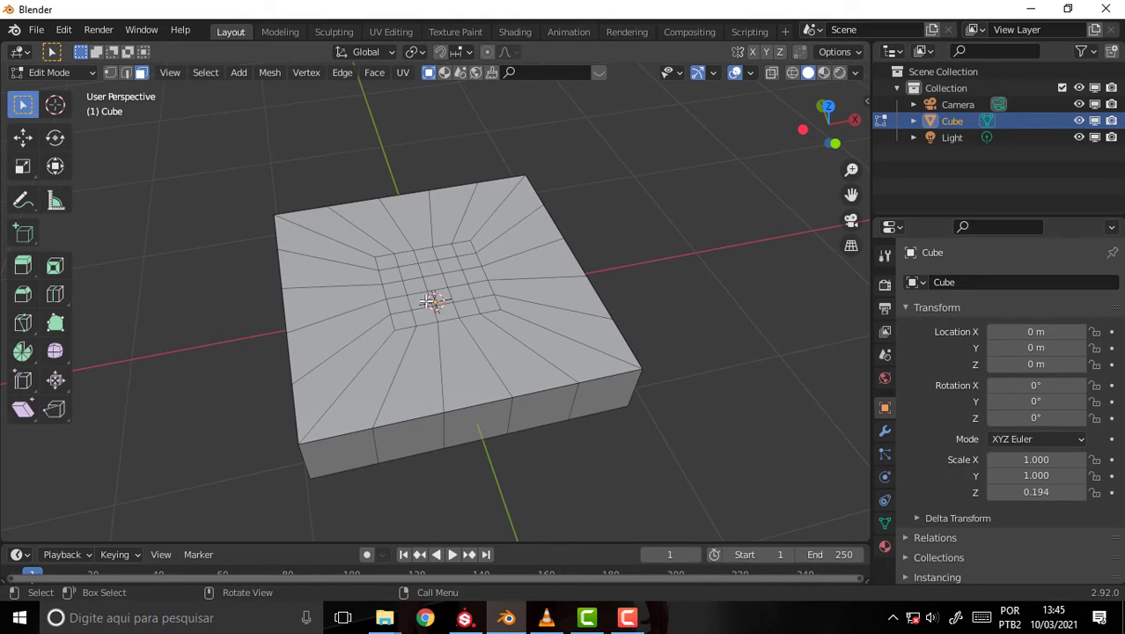
Step: Select the centre face, grow the selection, and apply To Sphere from the F3 search
{"action": "left_click", "coordinate": [431, 282]}
{"action": "key", "text": "ctrl+KP_Add"}
{"action": "key", "text": "ctrl+KP_Add"}
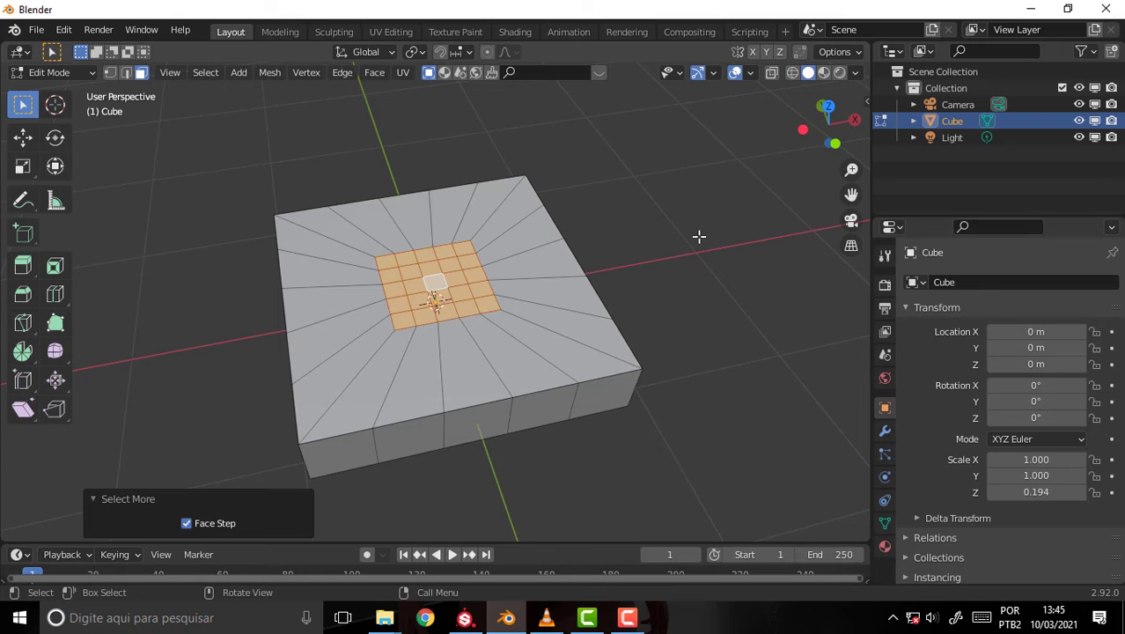
{"action": "key", "text": "F3"}
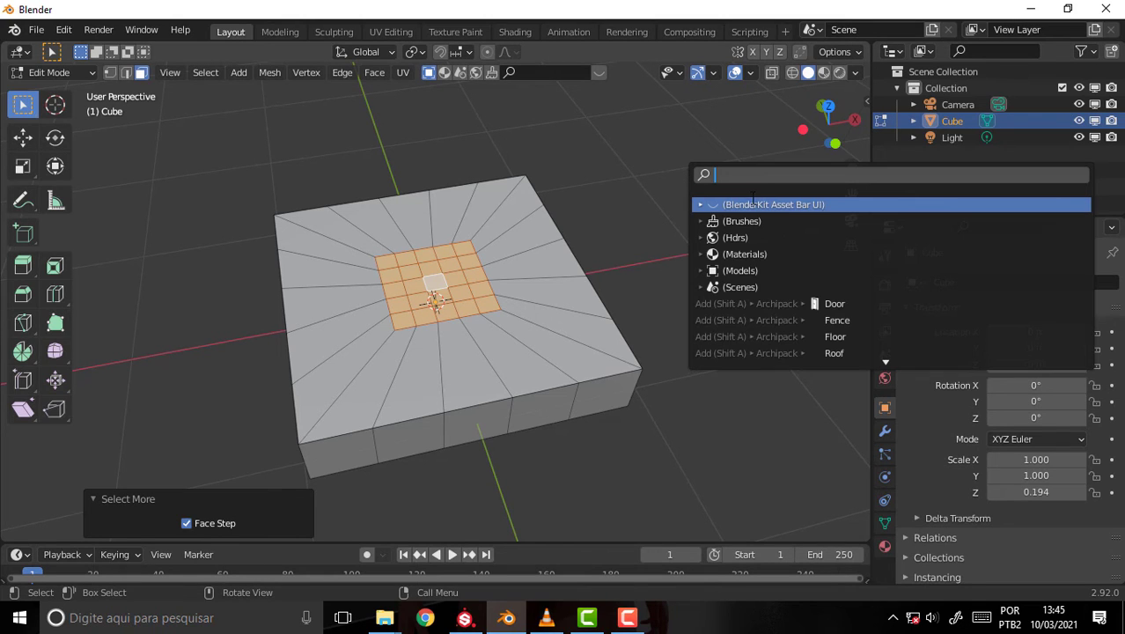
{"action": "type", "text": "to"}
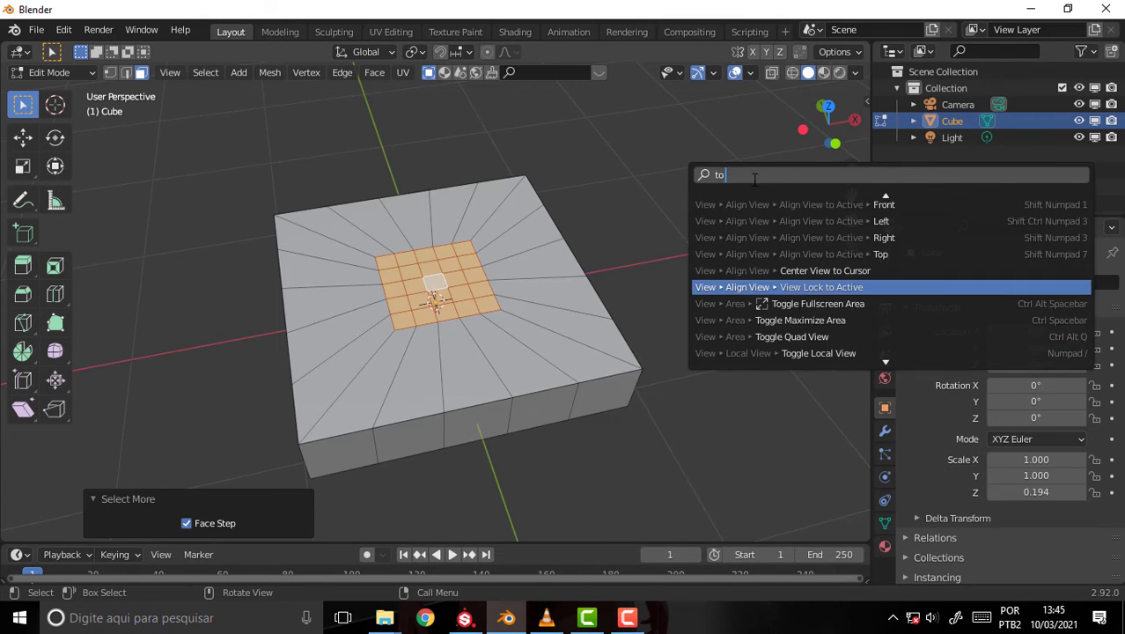
{"action": "type", "text": " s"}
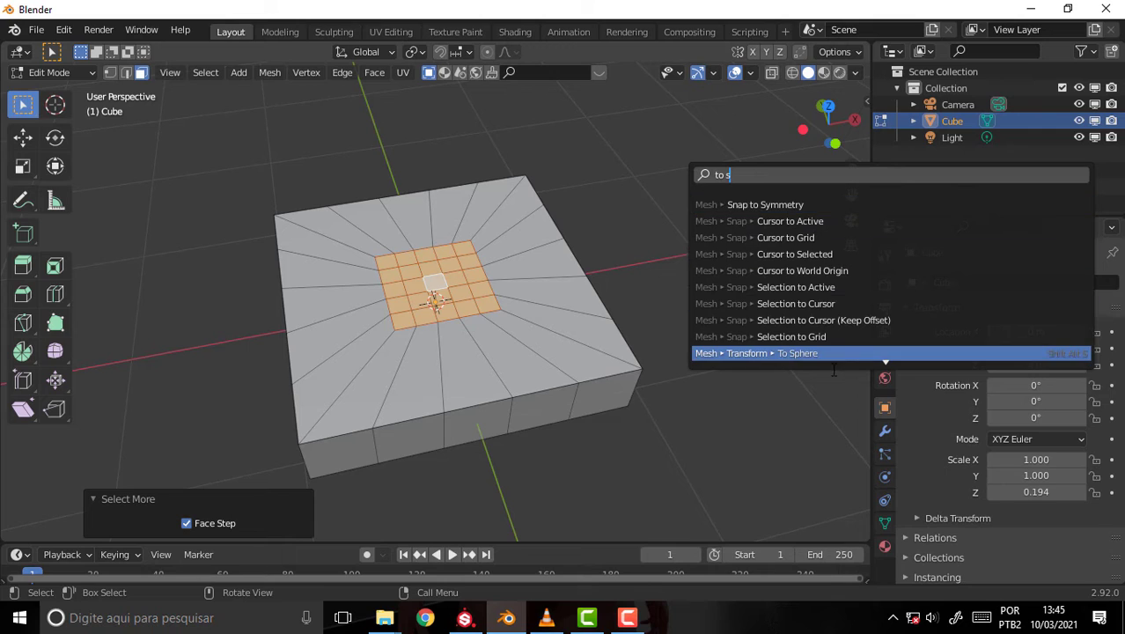
{"action": "left_click", "coordinate": [819, 354]}
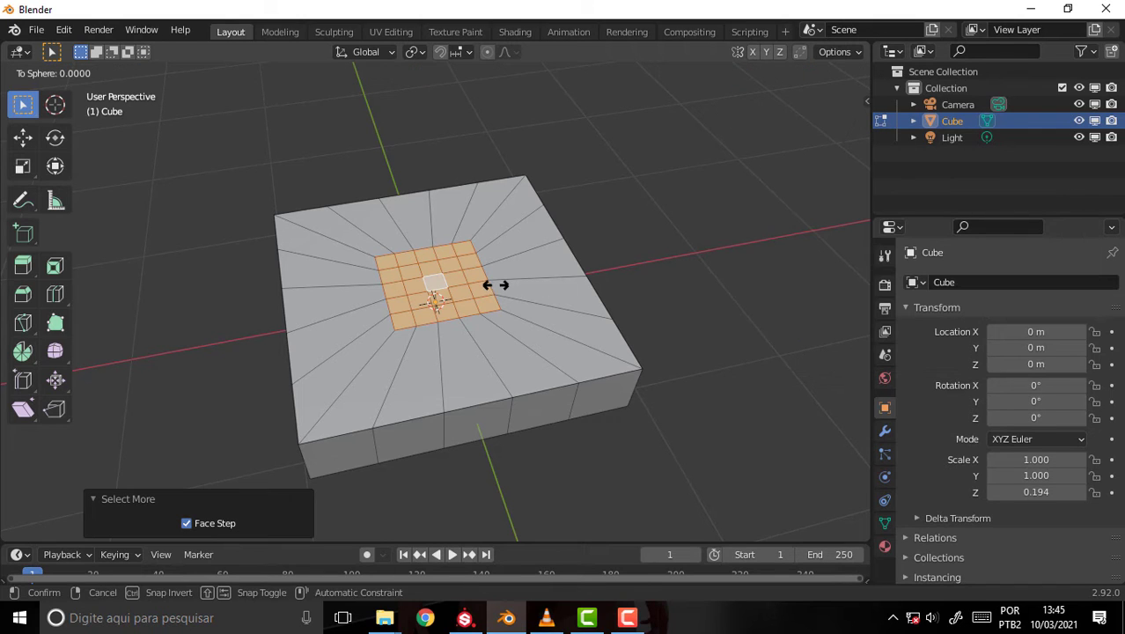
{"action": "left_click", "coordinate": [555, 273]}
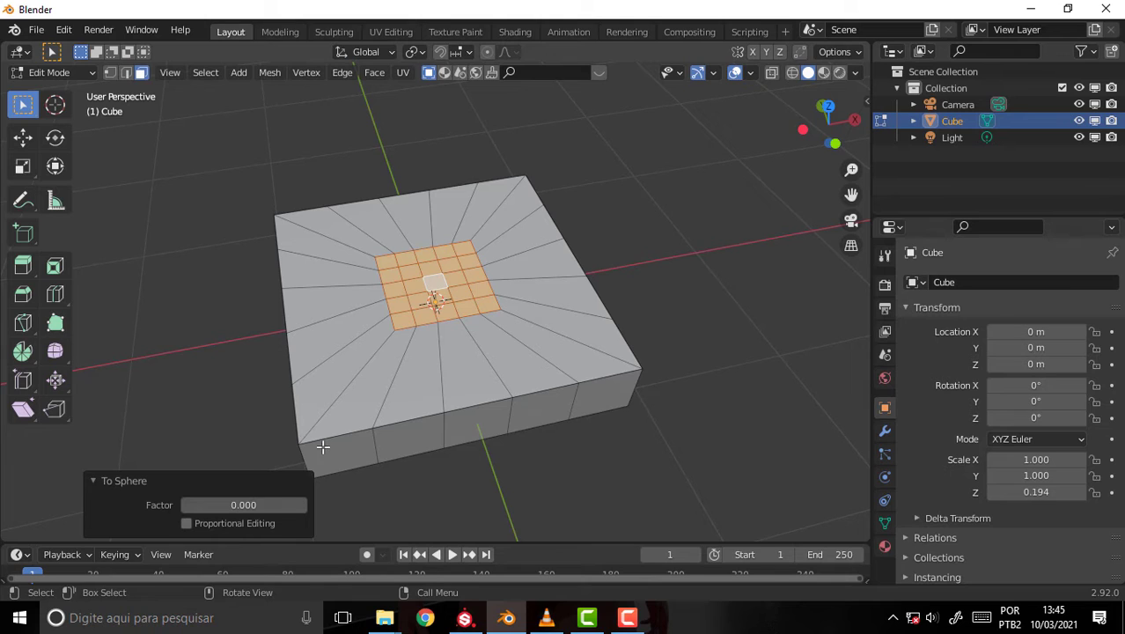
Step: Set the To Sphere factor to 1.000 and check the circle from above
{"action": "left_click_drag", "start_coordinate": [234, 505], "coordinate": [306, 505]}
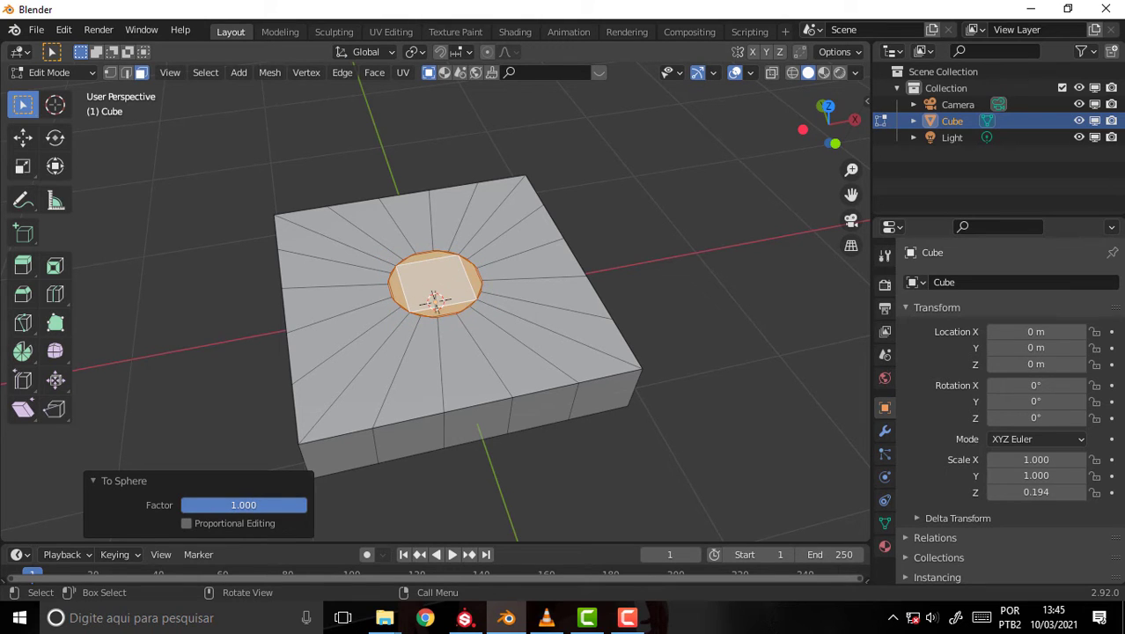
{"action": "scroll", "coordinate": [627, 183], "scroll_direction": "up", "scroll_amount": 5}
{"action": "scroll", "coordinate": [627, 183], "scroll_direction": "down", "scroll_amount": 2}
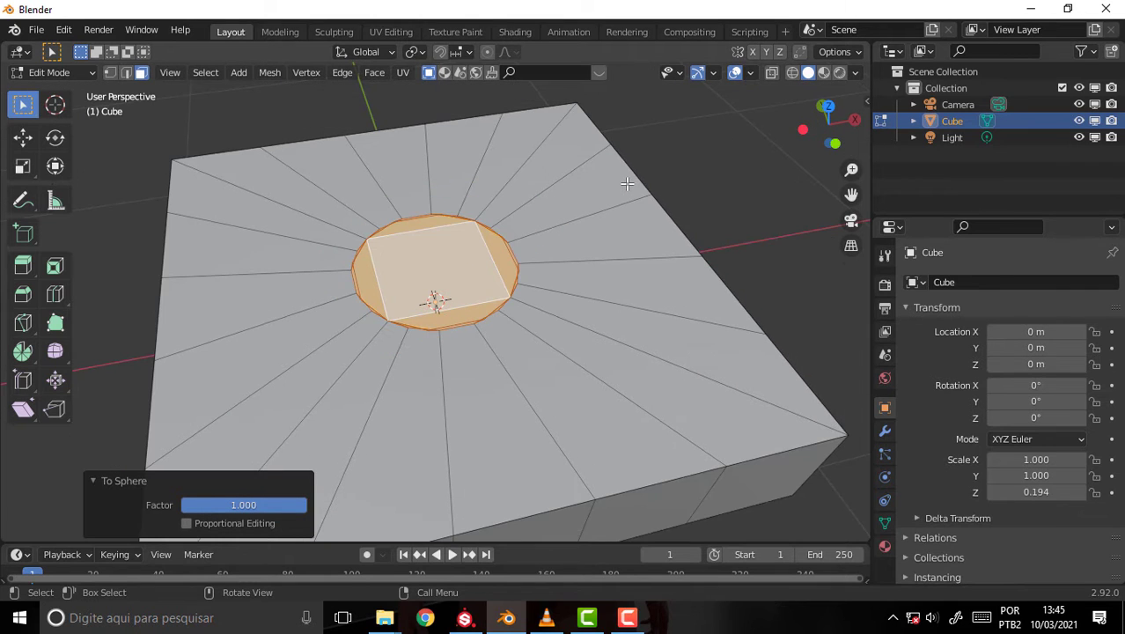
{"action": "scroll", "coordinate": [623, 181], "scroll_direction": "up", "scroll_amount": 3}
{"action": "scroll", "coordinate": [624, 181], "scroll_direction": "down", "scroll_amount": 3}
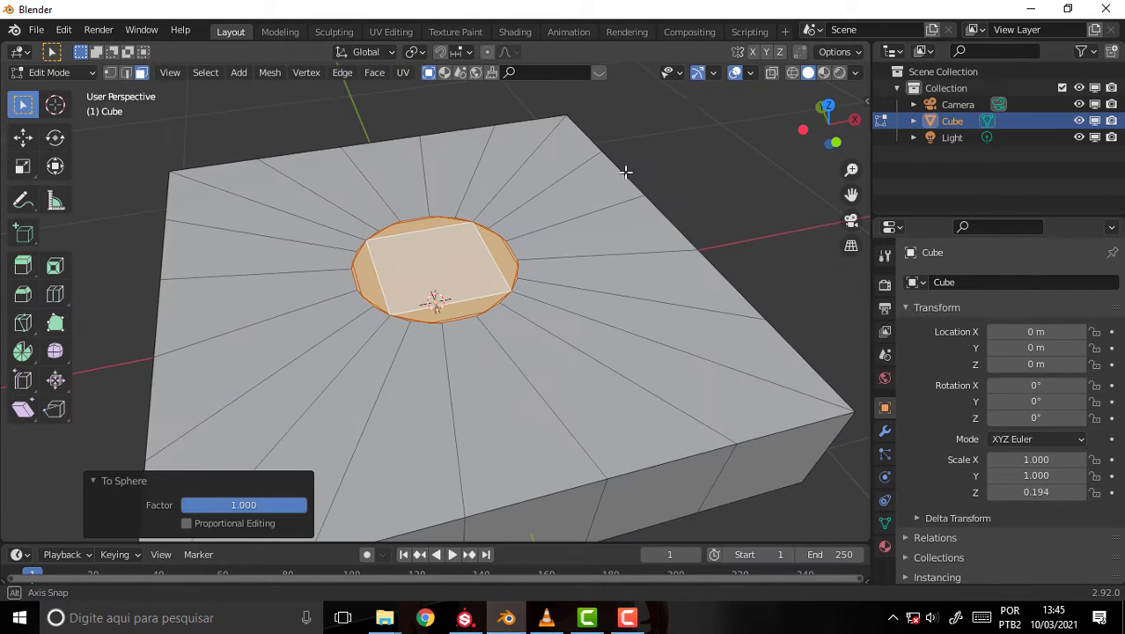
{"action": "scroll", "coordinate": [626, 183], "scroll_direction": "down", "scroll_amount": 1}
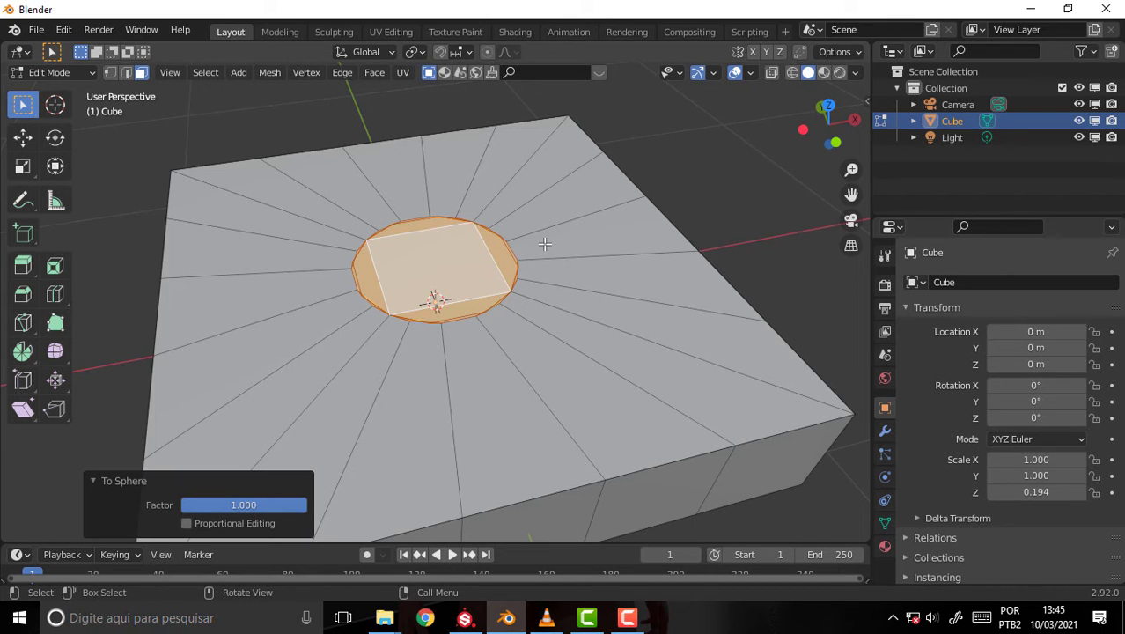
{"action": "middle_click_drag", "start_coordinate": [773, 193], "coordinate": [757, 279]}
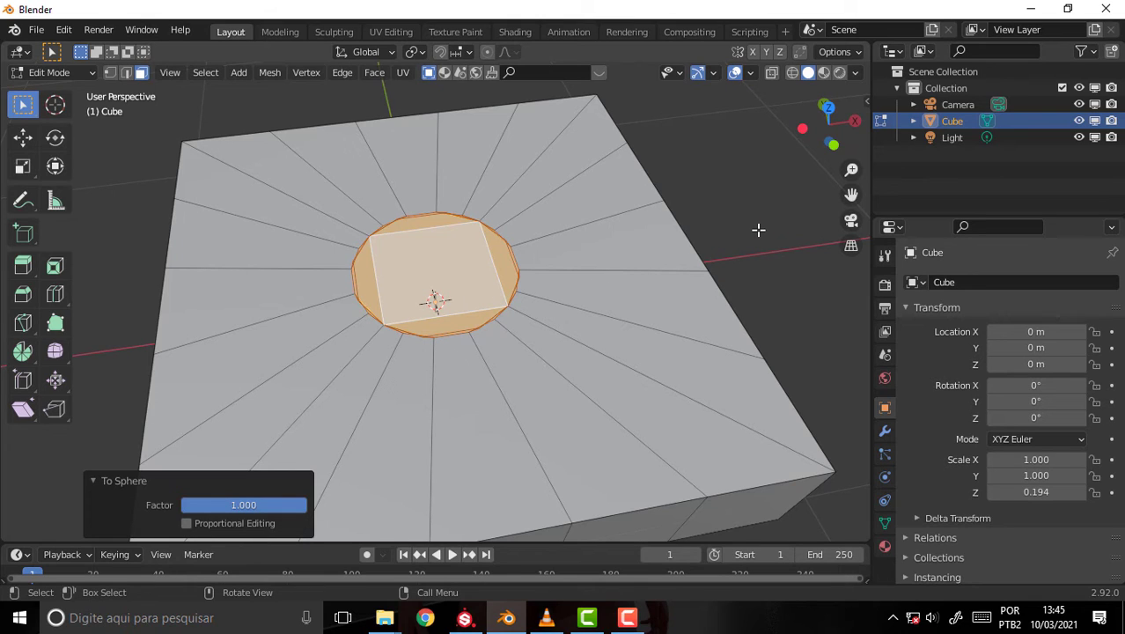
Step: Delete the round patch's faces to open a hole, then loop-select its edge ring
{"action": "key", "text": "x"}
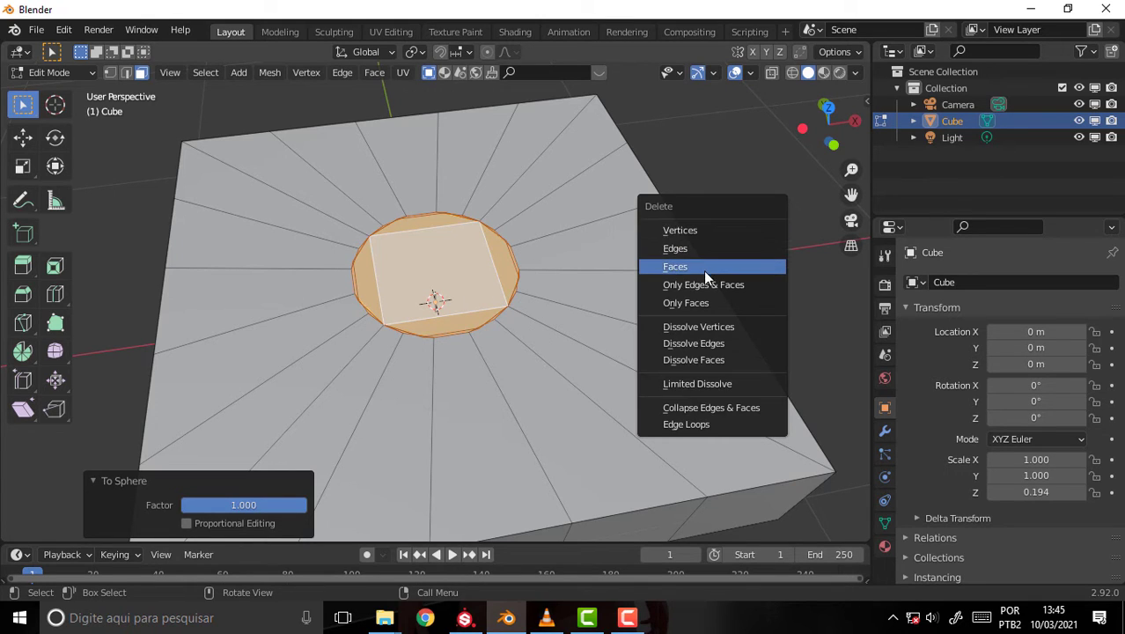
{"action": "left_click", "coordinate": [704, 267]}
{"action": "mouse_move", "coordinate": [698, 215]}
{"action": "middle_mouse_down"}
{"action": "mouse_move", "coordinate": [719, 322]}
{"action": "mouse_move", "coordinate": [633, 246]}
{"action": "mouse_move", "coordinate": [528, 265]}
{"action": "mouse_move", "coordinate": [454, 233]}
{"action": "mouse_move", "coordinate": [766, 284]}
{"action": "mouse_move", "coordinate": [726, 239]}
{"action": "middle_mouse_up"}
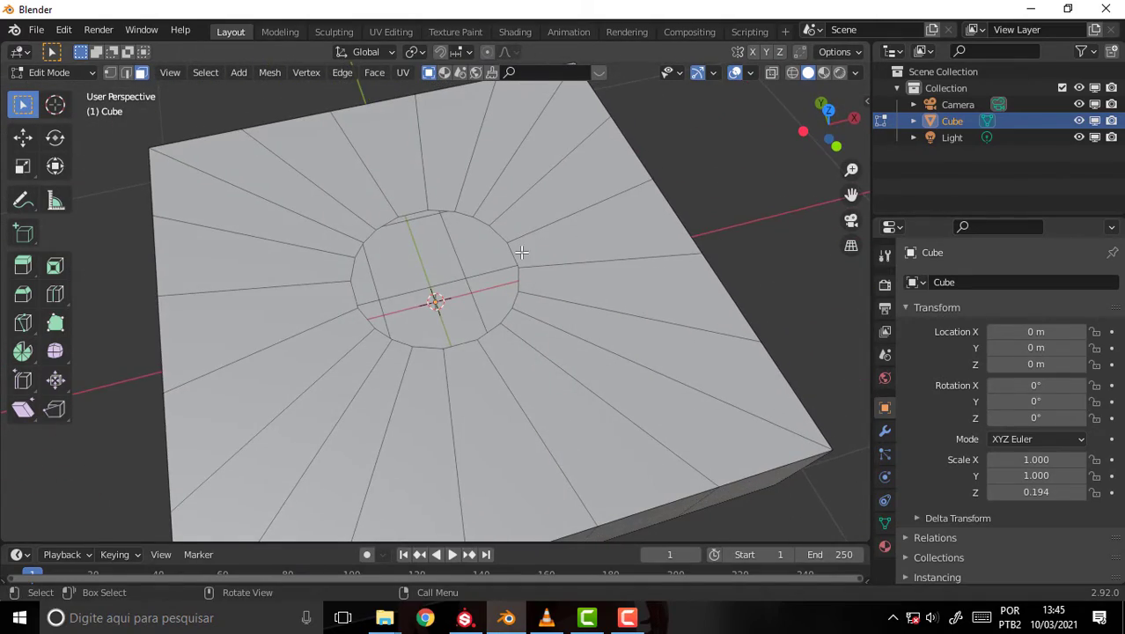
{"action": "left_click", "coordinate": [129, 71]}
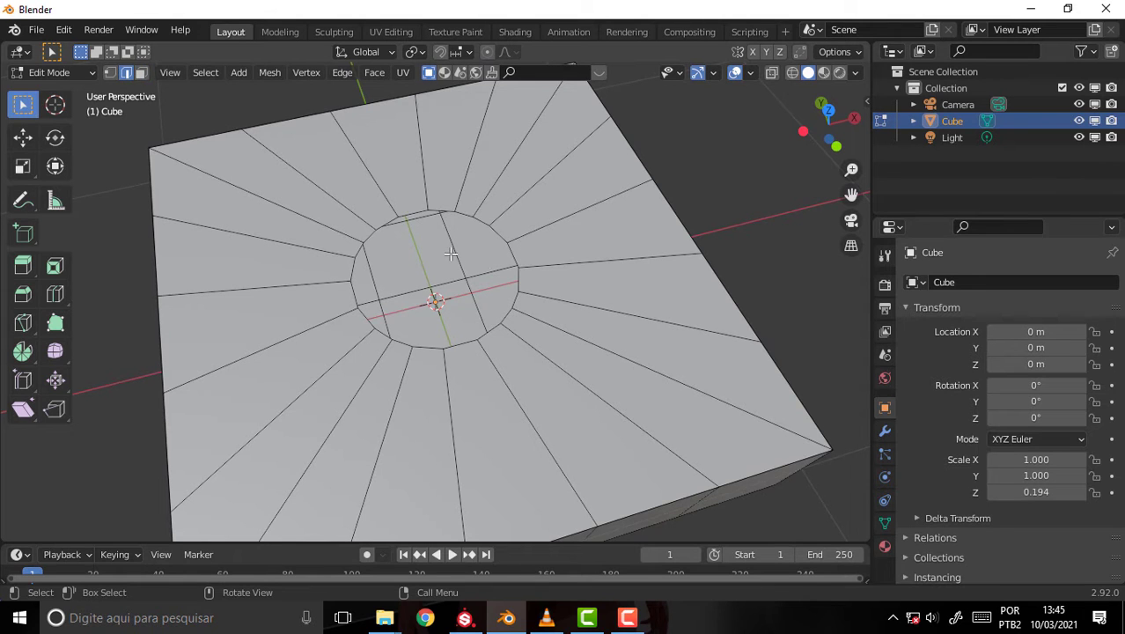
{"action": "left_click", "coordinate": [509, 255], "text": "alt"}
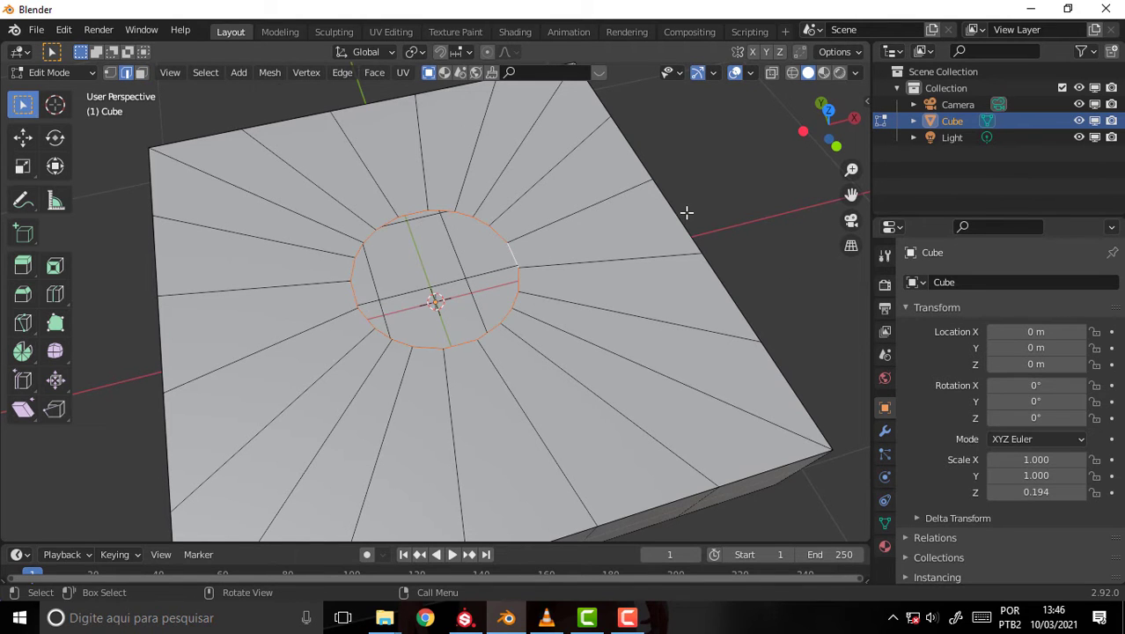
Step: Orbit and zoom around the slab to inspect the selected ring and side faces
{"action": "scroll", "coordinate": [686, 212], "scroll_direction": "up", "scroll_amount": 3}
{"action": "mouse_move", "coordinate": [686, 211]}
{"action": "middle_mouse_down"}
{"action": "mouse_move", "coordinate": [653, 268]}
{"action": "mouse_move", "coordinate": [653, 259]}
{"action": "mouse_move", "coordinate": [557, 269]}
{"action": "mouse_move", "coordinate": [567, 267]}
{"action": "mouse_move", "coordinate": [452, 230]}
{"action": "mouse_move", "coordinate": [377, 188]}
{"action": "mouse_move", "coordinate": [627, 174]}
{"action": "mouse_move", "coordinate": [550, 197]}
{"action": "mouse_move", "coordinate": [514, 279]}
{"action": "middle_mouse_up"}
{"action": "scroll", "coordinate": [547, 196], "scroll_direction": "up", "scroll_amount": 2}
{"action": "scroll", "coordinate": [514, 279], "scroll_direction": "down", "scroll_amount": 2}
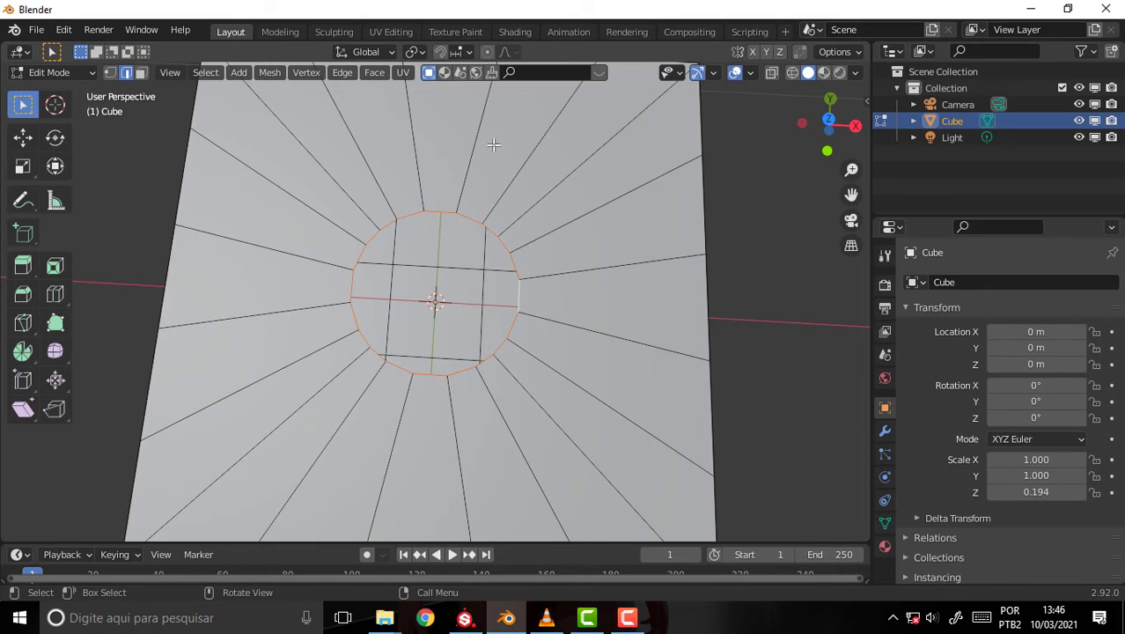
{"action": "scroll", "coordinate": [493, 144], "scroll_direction": "up", "scroll_amount": 2}
{"action": "mouse_move", "coordinate": [557, 320]}
{"action": "middle_mouse_down"}
{"action": "mouse_move", "coordinate": [586, 200]}
{"action": "mouse_move", "coordinate": [624, 263]}
{"action": "middle_mouse_up"}
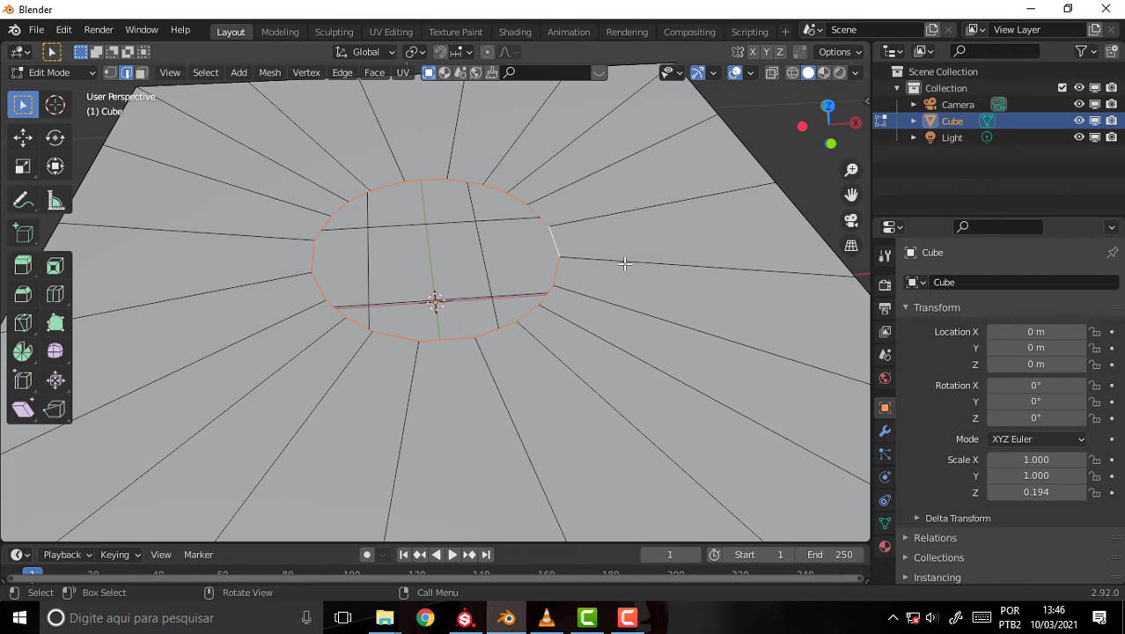
{"action": "scroll", "coordinate": [627, 254], "scroll_direction": "down", "scroll_amount": 2}
{"action": "scroll", "coordinate": [613, 201], "scroll_direction": "up", "scroll_amount": 1}
{"action": "scroll", "coordinate": [607, 211], "scroll_direction": "up", "scroll_amount": 2}
{"action": "mouse_move", "coordinate": [593, 233]}
{"action": "middle_mouse_down"}
{"action": "mouse_move", "coordinate": [633, 190]}
{"action": "mouse_move", "coordinate": [627, 251]}
{"action": "mouse_move", "coordinate": [612, 243]}
{"action": "mouse_move", "coordinate": [604, 286]}
{"action": "mouse_move", "coordinate": [572, 294]}
{"action": "mouse_move", "coordinate": [564, 264]}
{"action": "mouse_move", "coordinate": [597, 245]}
{"action": "middle_mouse_up"}
{"action": "scroll", "coordinate": [628, 247], "scroll_direction": "down", "scroll_amount": 1}
{"action": "scroll", "coordinate": [628, 243], "scroll_direction": "down", "scroll_amount": 1}
{"action": "scroll", "coordinate": [613, 244], "scroll_direction": "up", "scroll_amount": 1}
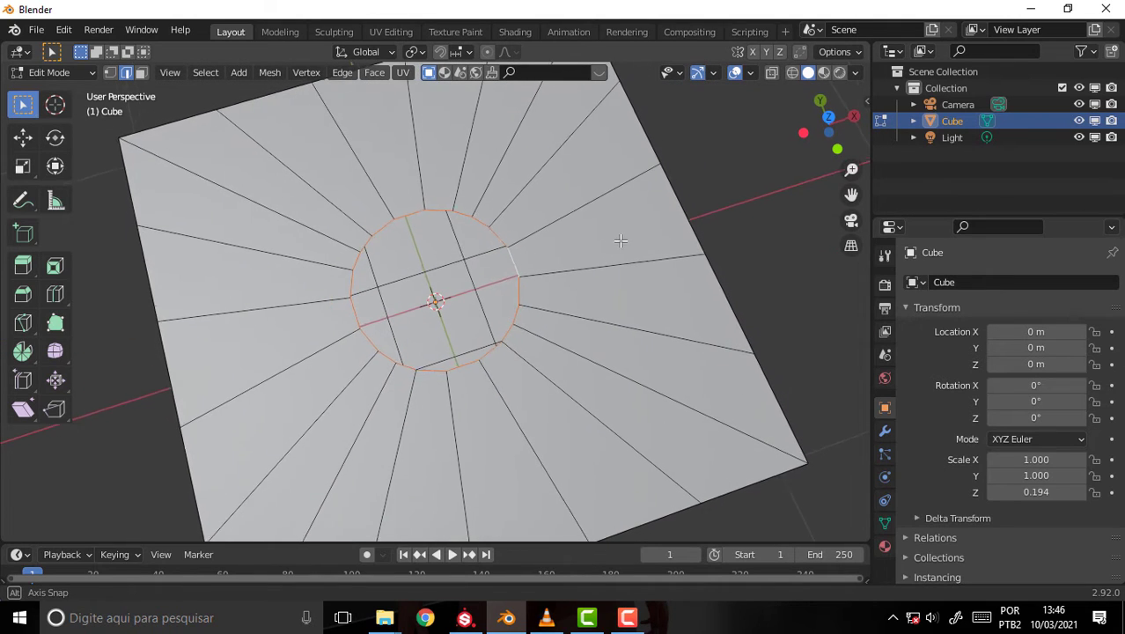
{"action": "scroll", "coordinate": [598, 244], "scroll_direction": "down", "scroll_amount": 1}
{"action": "scroll", "coordinate": [601, 245], "scroll_direction": "down", "scroll_amount": 2}
{"action": "scroll", "coordinate": [600, 246], "scroll_direction": "up", "scroll_amount": 2}
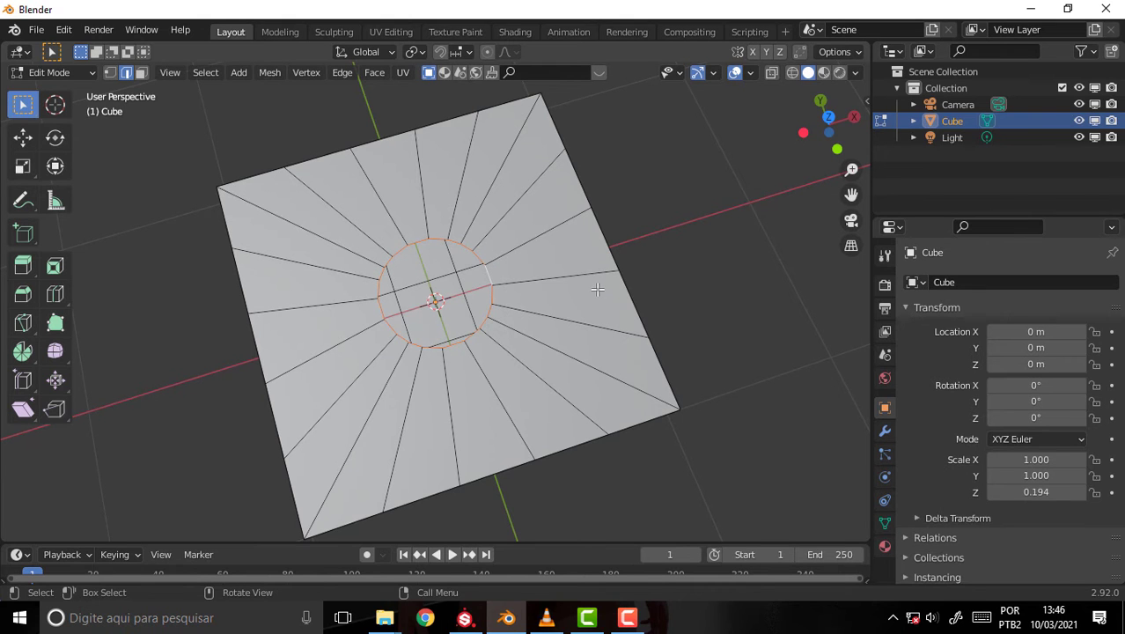
{"action": "mouse_move", "coordinate": [583, 266]}
{"action": "middle_mouse_down"}
{"action": "mouse_move", "coordinate": [535, 214]}
{"action": "mouse_move", "coordinate": [580, 199]}
{"action": "mouse_move", "coordinate": [567, 191]}
{"action": "middle_mouse_up"}
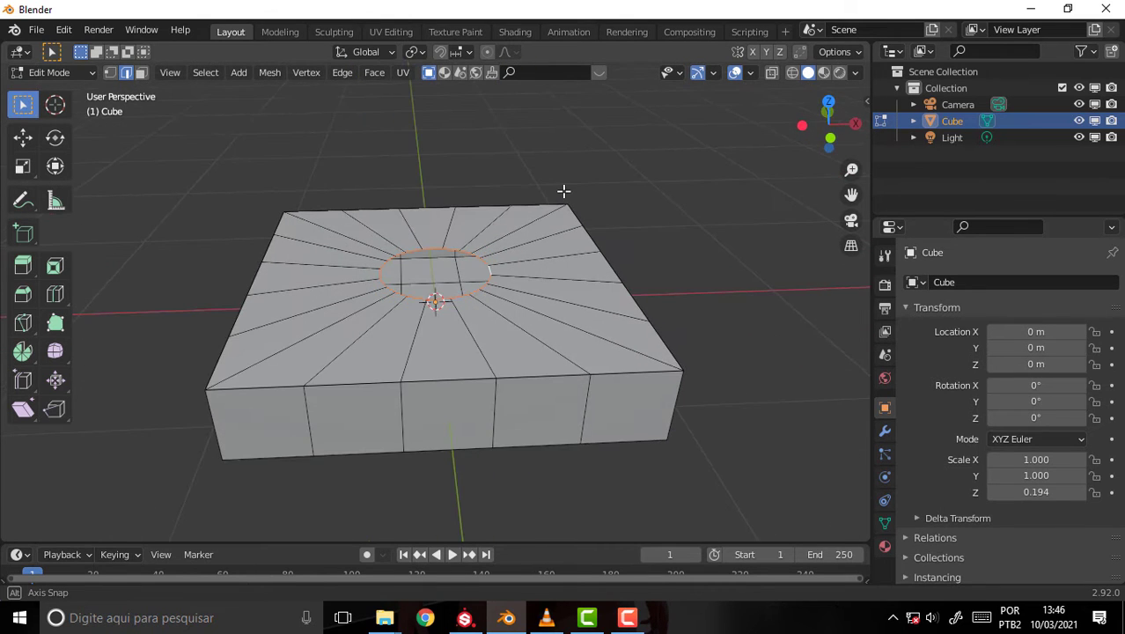
{"action": "middle_click_drag", "start_coordinate": [552, 243], "coordinate": [568, 264]}
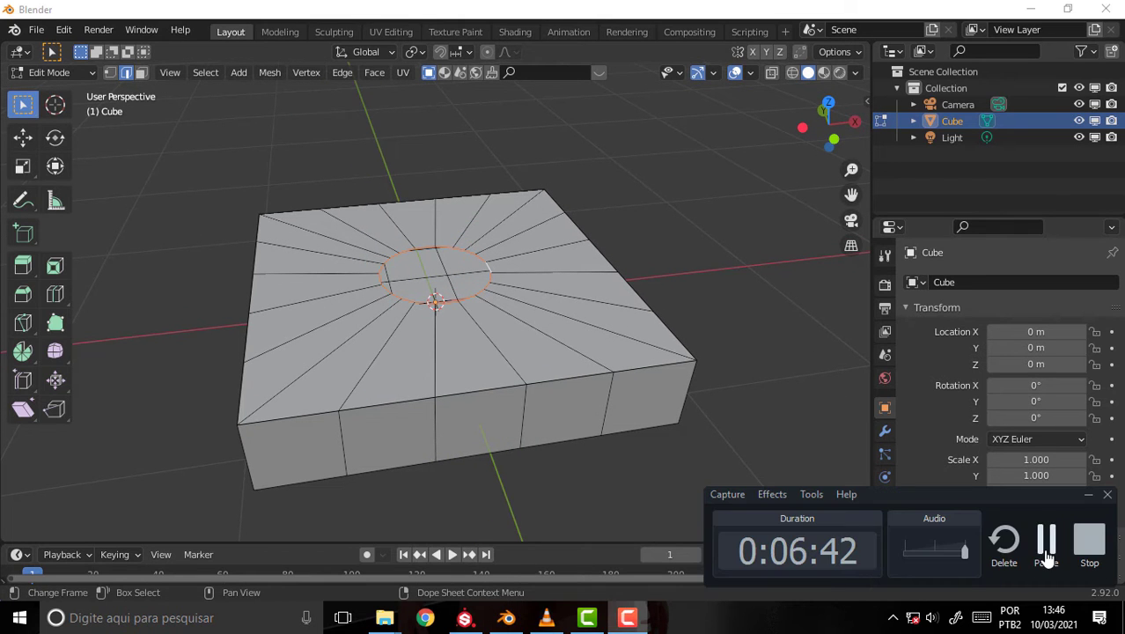
{"action": "mouse_move", "coordinate": [674, 227]}
{"action": "middle_mouse_down"}
{"action": "mouse_move", "coordinate": [660, 392]}
{"action": "mouse_move", "coordinate": [639, 424]}
{"action": "mouse_move", "coordinate": [628, 219]}
{"action": "mouse_move", "coordinate": [643, 227]}
{"action": "mouse_move", "coordinate": [618, 250]}
{"action": "middle_mouse_up"}
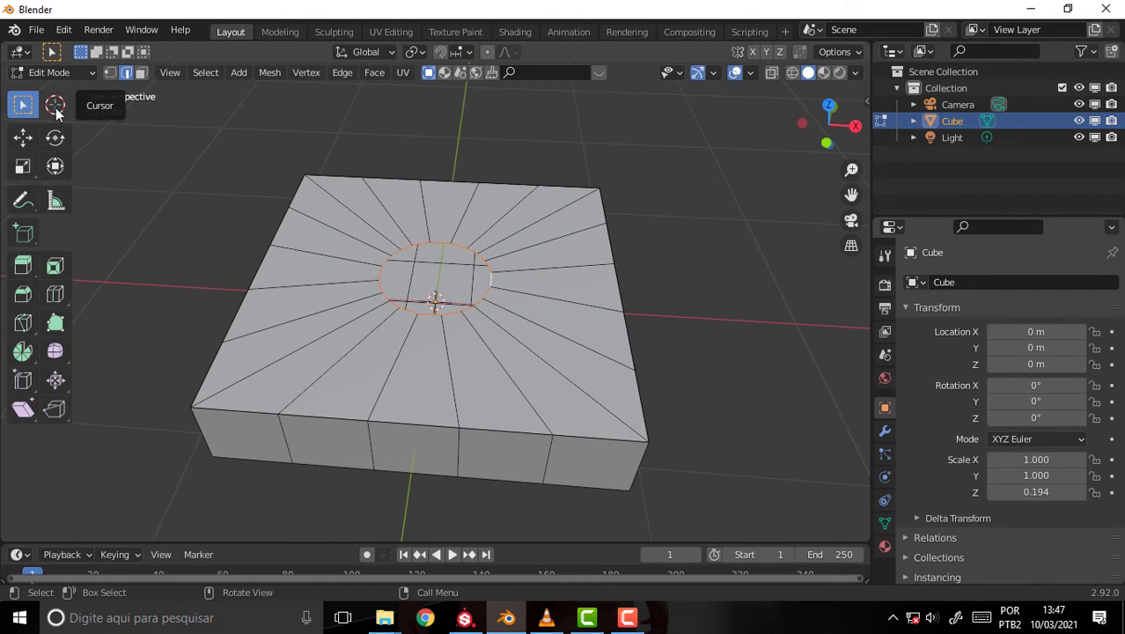
Step: Snap the 3D cursor to the selected hole rim's centre, then view the slab from the top
{"action": "left_click", "coordinate": [56, 107]}
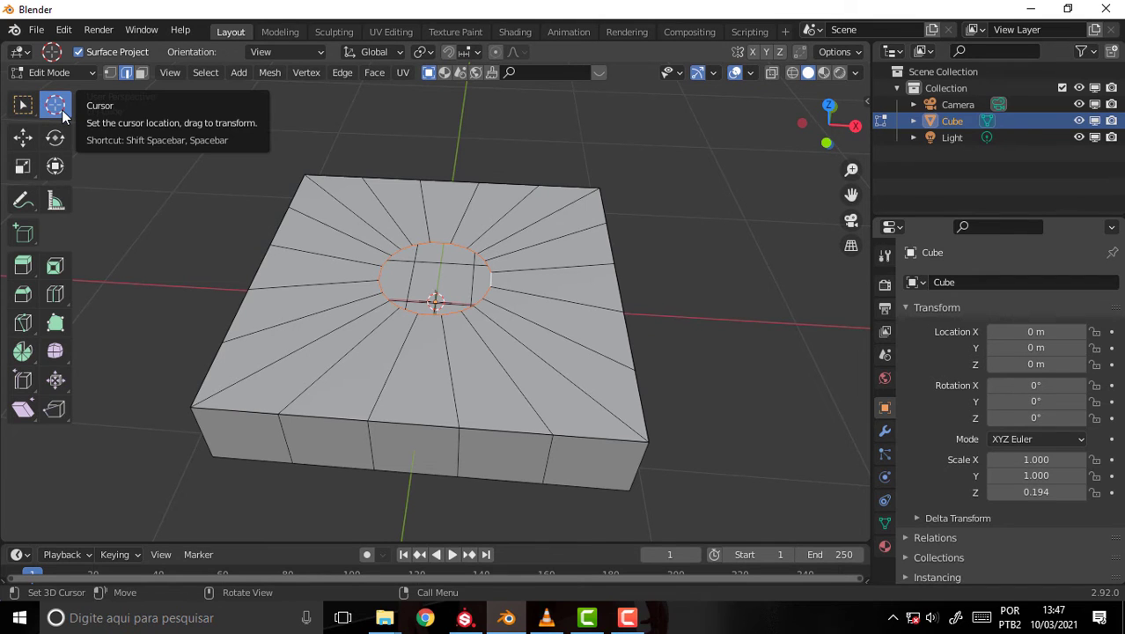
{"action": "key", "text": "shift+a"}
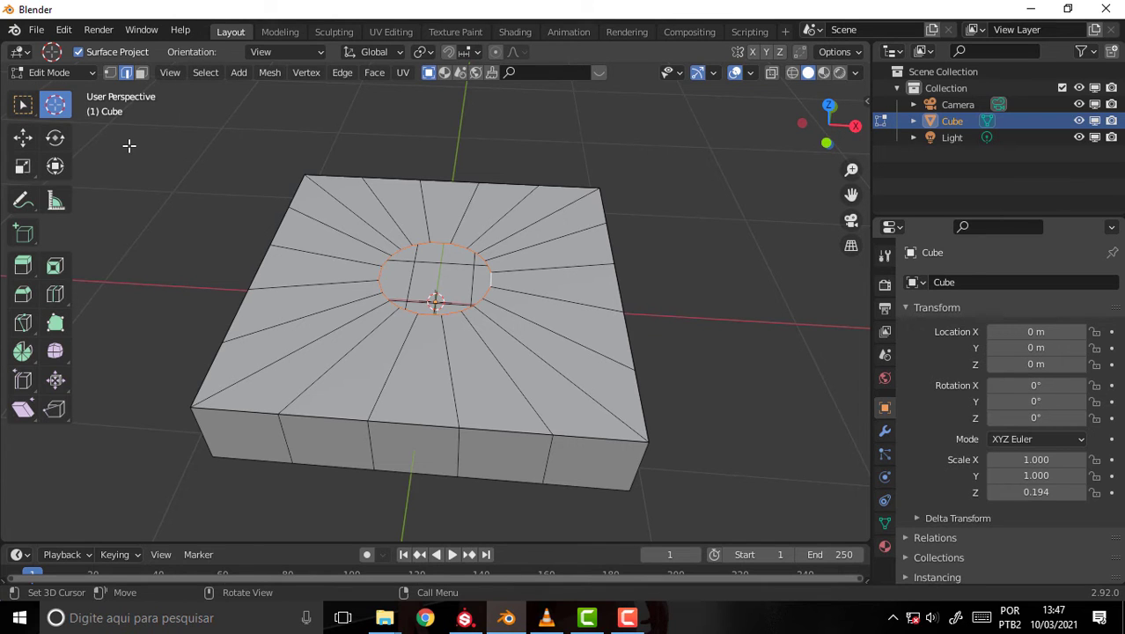
{"action": "key", "text": "shift+s"}
{"action": "key", "text": "shift+s"}
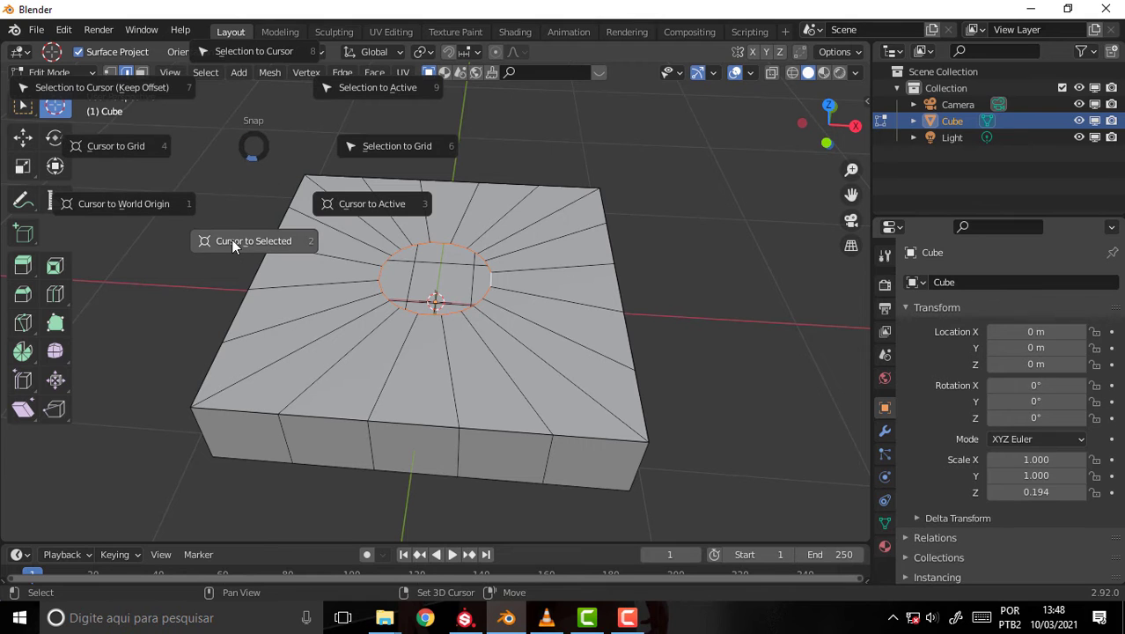
{"action": "left_click", "coordinate": [226, 239]}
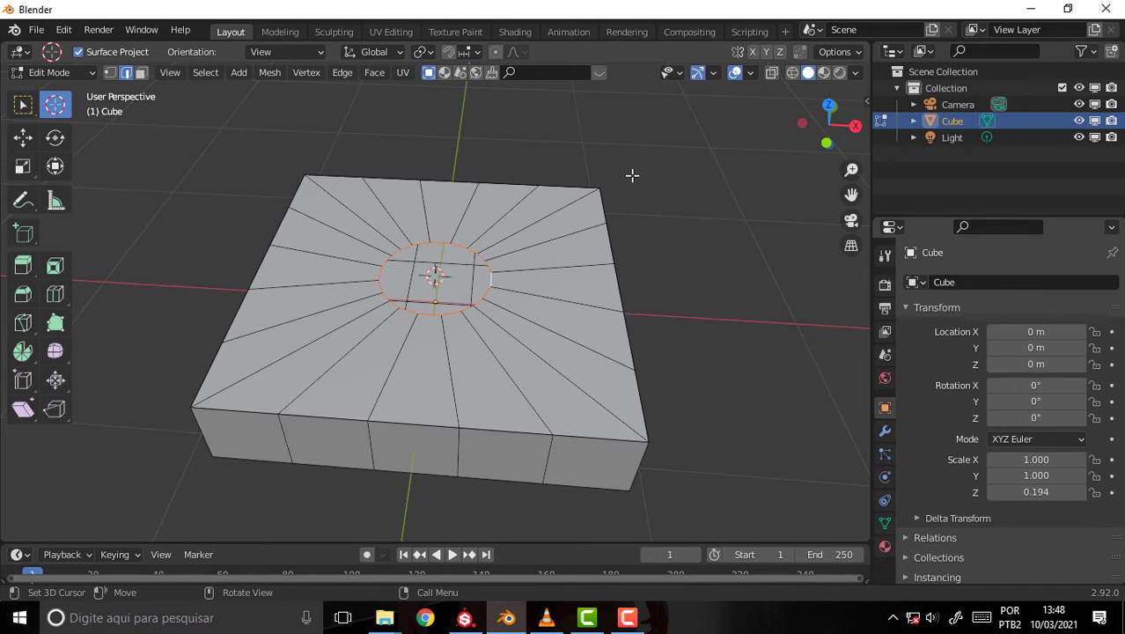
{"action": "mouse_move", "coordinate": [735, 161]}
{"action": "middle_mouse_down"}
{"action": "mouse_move", "coordinate": [507, 133]}
{"action": "mouse_move", "coordinate": [593, 101]}
{"action": "mouse_move", "coordinate": [839, 150]}
{"action": "mouse_move", "coordinate": [764, 147]}
{"action": "middle_mouse_up"}
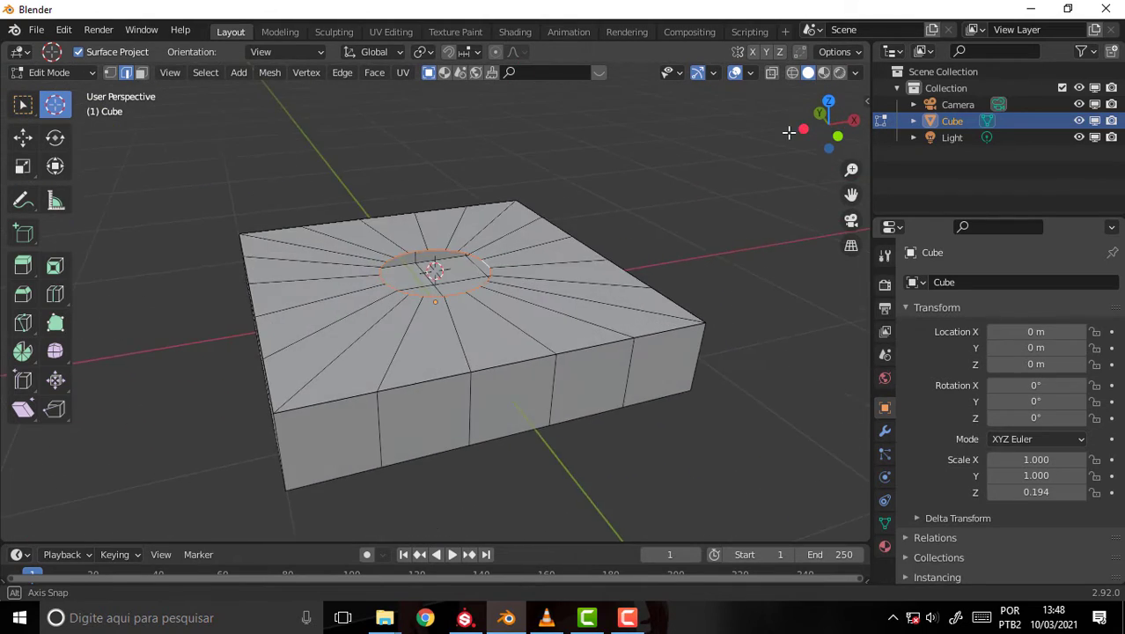
{"action": "scroll", "coordinate": [763, 148], "scroll_direction": "up", "scroll_amount": 3}
{"action": "scroll", "coordinate": [763, 148], "scroll_direction": "up", "scroll_amount": 2}
{"action": "scroll", "coordinate": [756, 121], "scroll_direction": "down", "scroll_amount": 4}
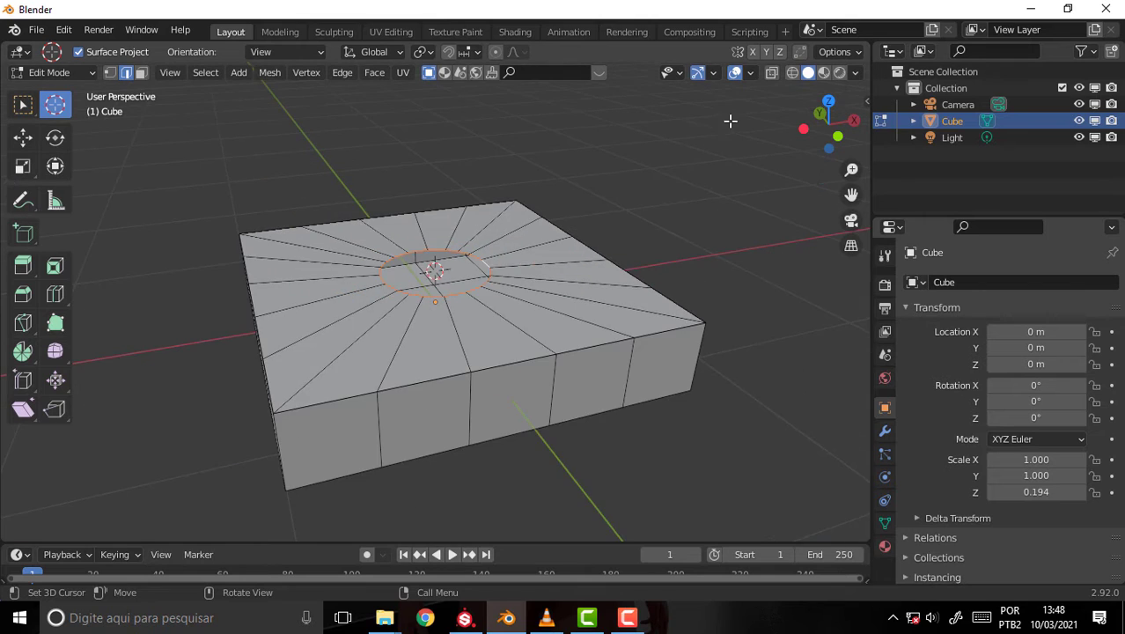
{"action": "mouse_move", "coordinate": [730, 122]}
{"action": "middle_mouse_down"}
{"action": "mouse_move", "coordinate": [696, 226]}
{"action": "mouse_move", "coordinate": [673, 188]}
{"action": "mouse_move", "coordinate": [666, 222]}
{"action": "middle_mouse_up"}
{"action": "key", "text": "shift+a"}
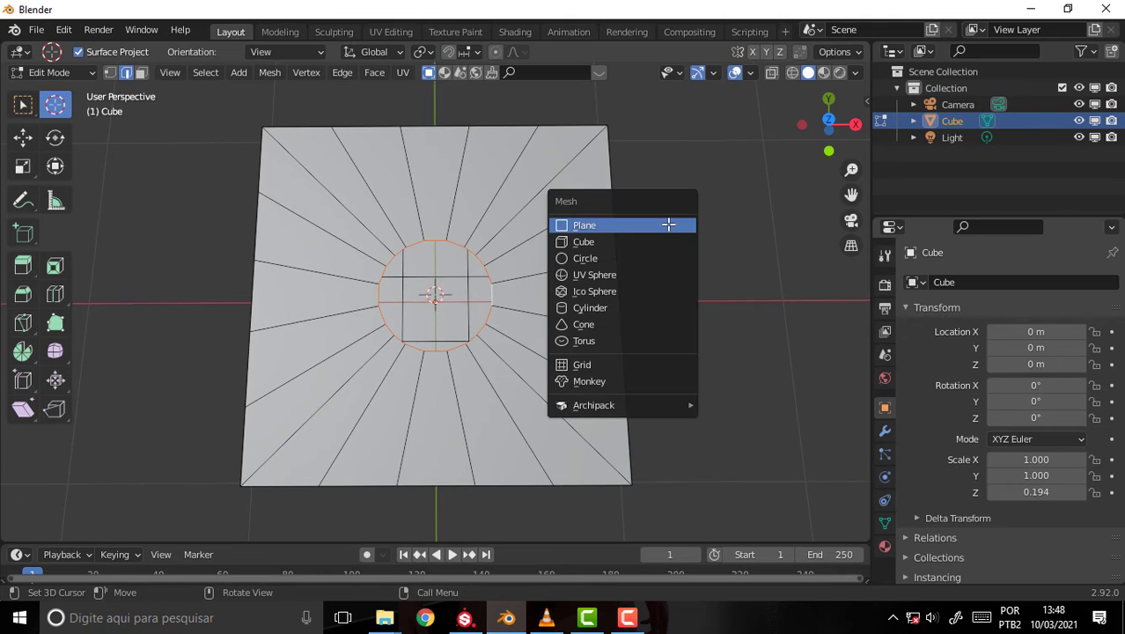
{"action": "key", "text": "Escape"}
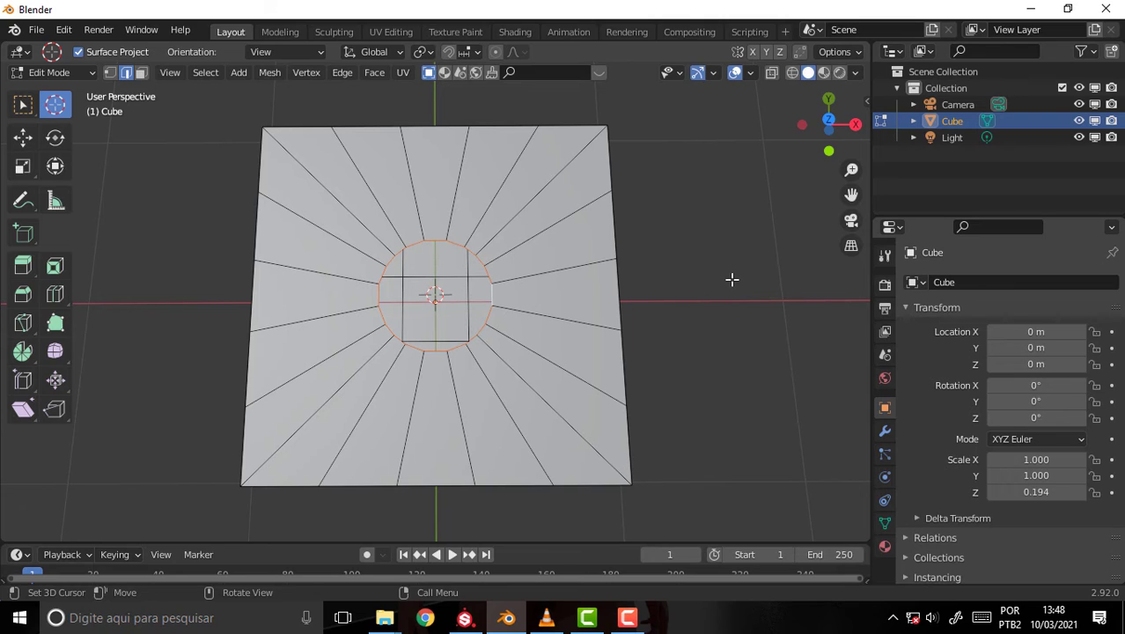
{"action": "key", "text": "shift+a"}
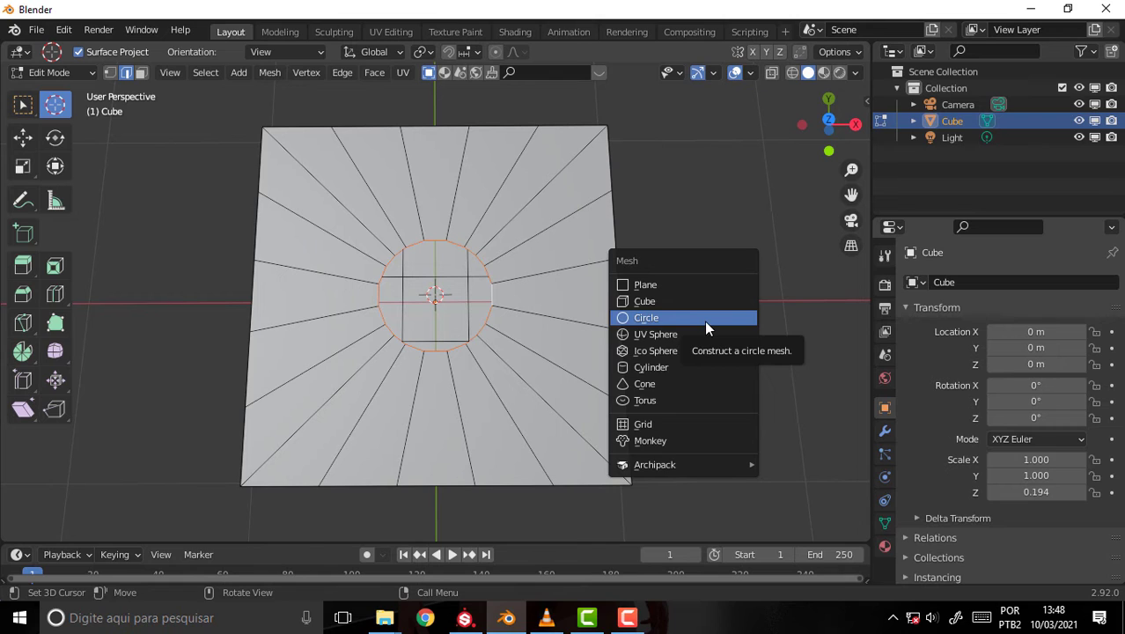
{"action": "left_click", "coordinate": [704, 320]}
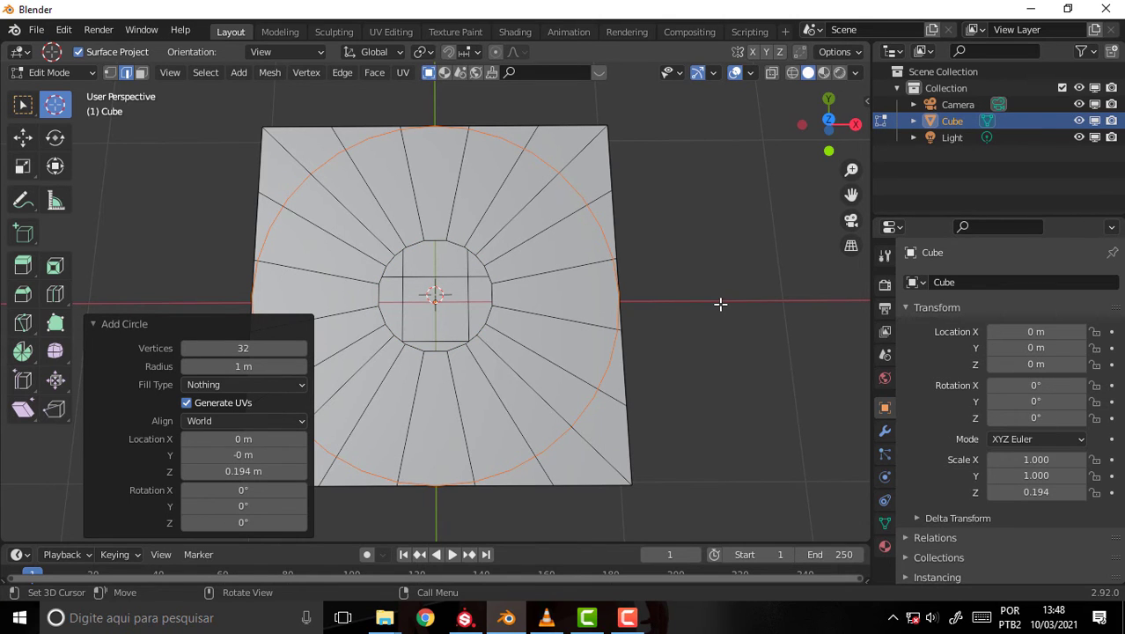
{"action": "mouse_move", "coordinate": [720, 303]}
{"action": "middle_mouse_down"}
{"action": "mouse_move", "coordinate": [683, 195]}
{"action": "mouse_move", "coordinate": [701, 230]}
{"action": "mouse_move", "coordinate": [691, 237]}
{"action": "middle_mouse_up"}
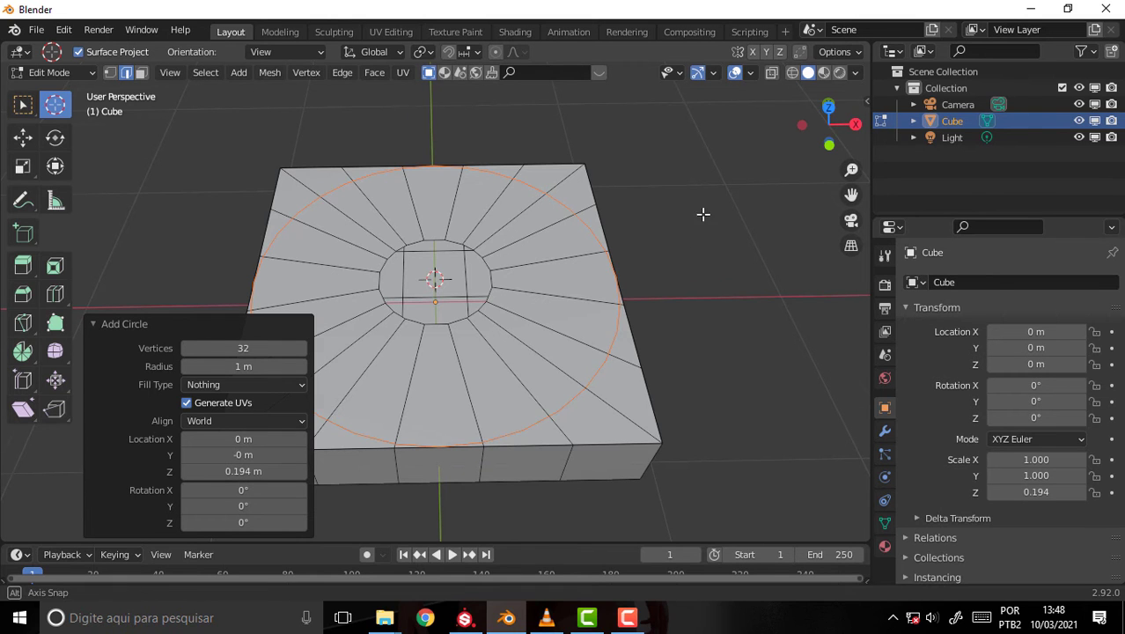
{"action": "mouse_move", "coordinate": [702, 213]}
{"action": "middle_mouse_down"}
{"action": "mouse_move", "coordinate": [687, 177]}
{"action": "mouse_move", "coordinate": [713, 231]}
{"action": "mouse_move", "coordinate": [696, 233]}
{"action": "middle_mouse_up"}
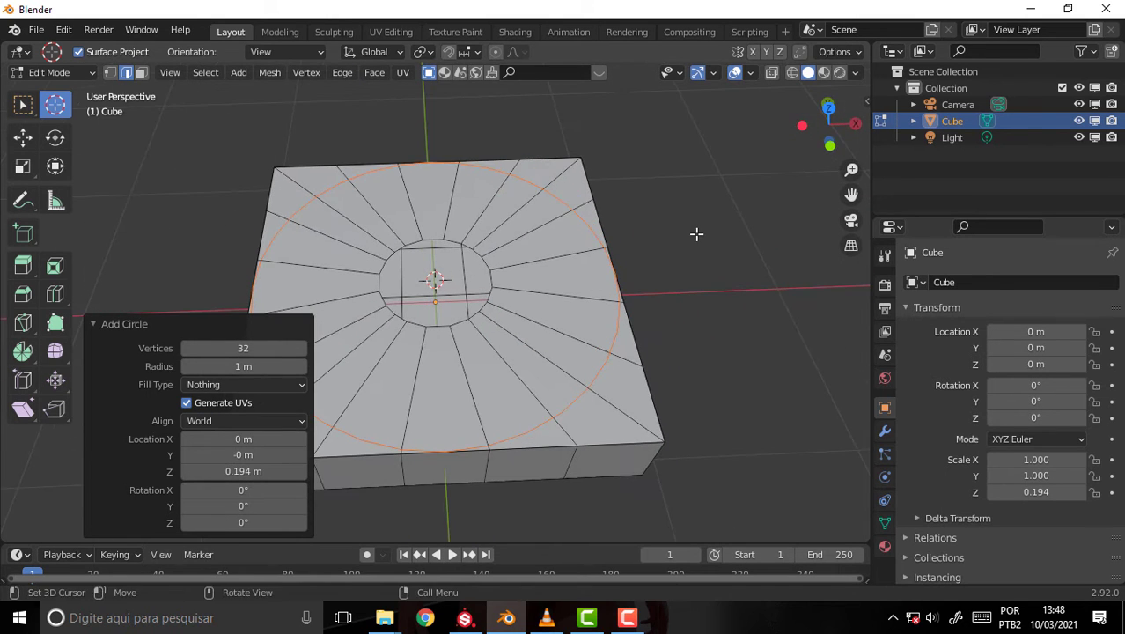
{"action": "key", "text": "ctrl+z"}
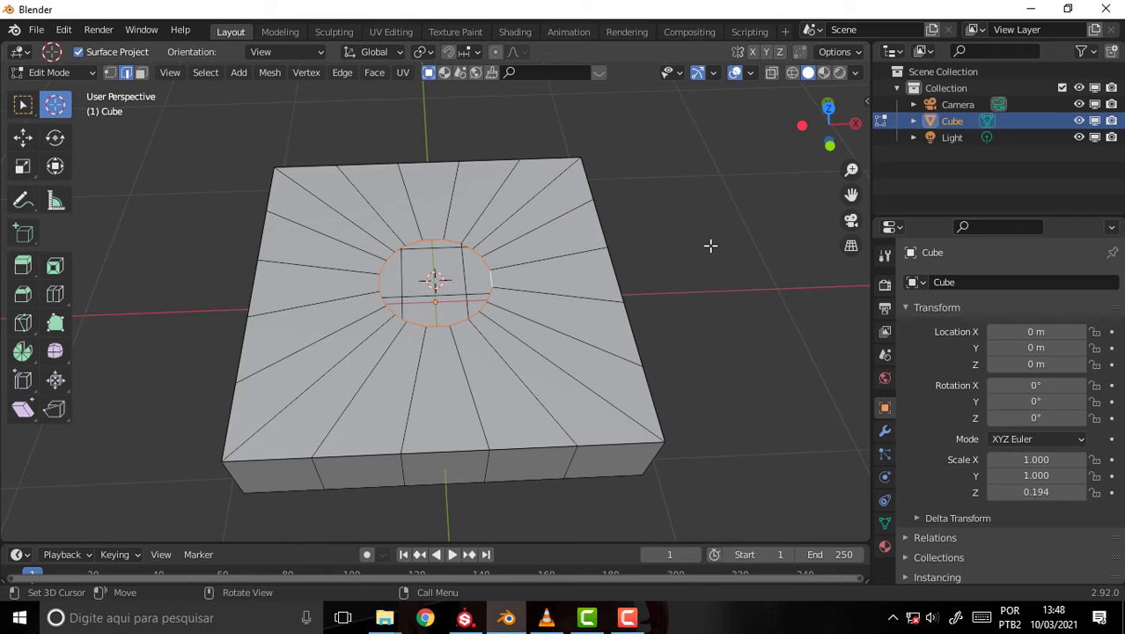
{"action": "left_click", "coordinate": [626, 617]}
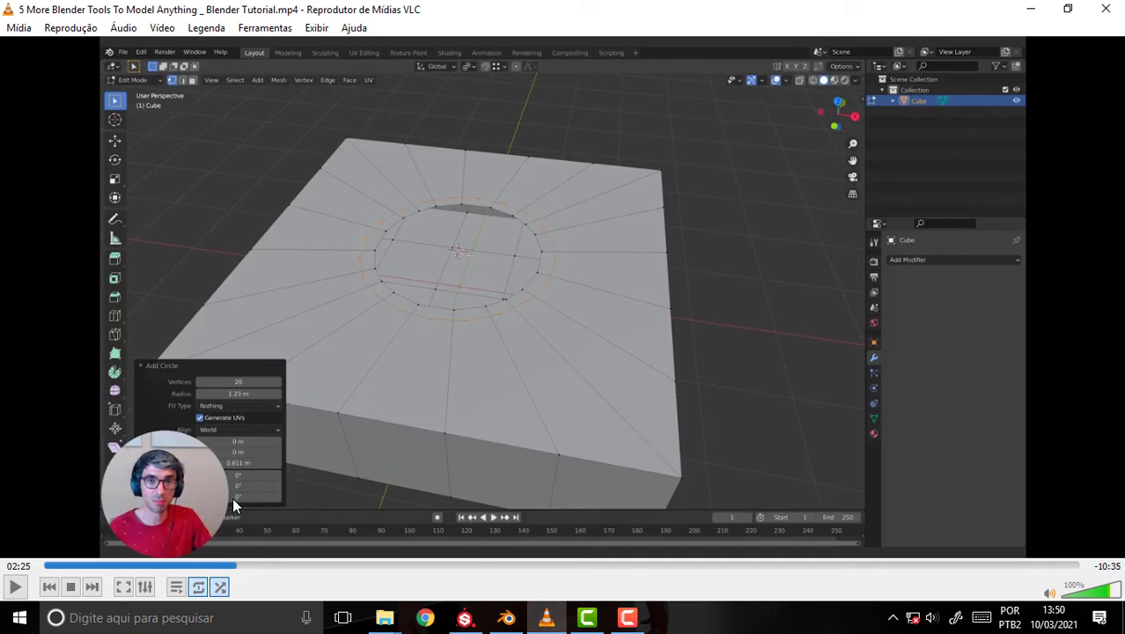
{"action": "left_click", "coordinate": [508, 621]}
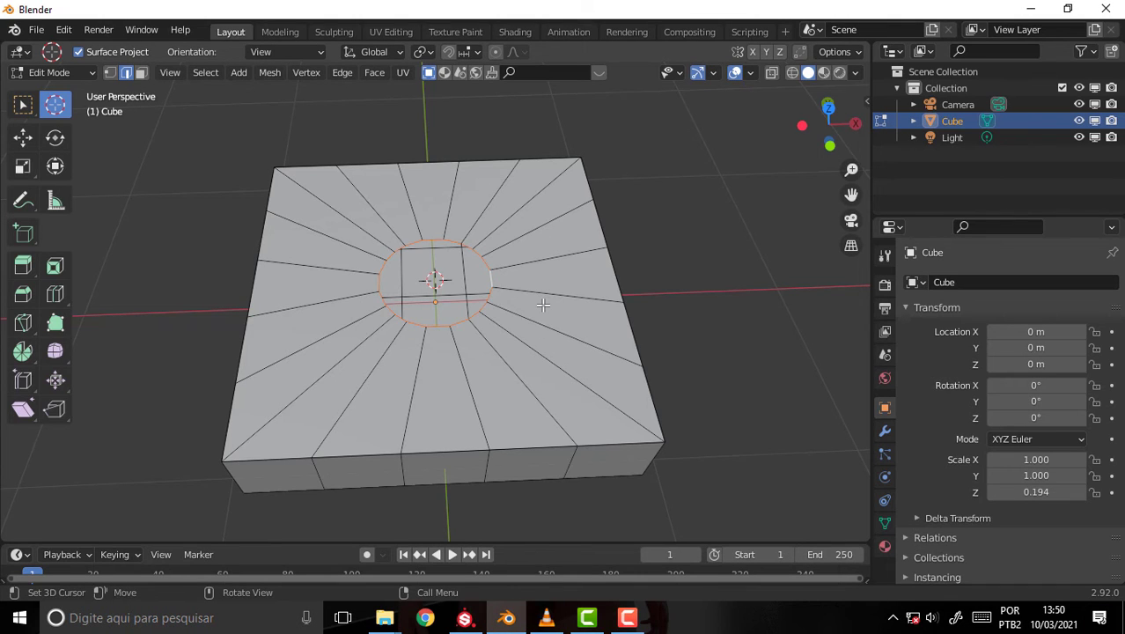
Step: Add a circle mesh at the hole with 20 vertices and a 0.41 m radius
{"action": "key", "text": "shift+a"}
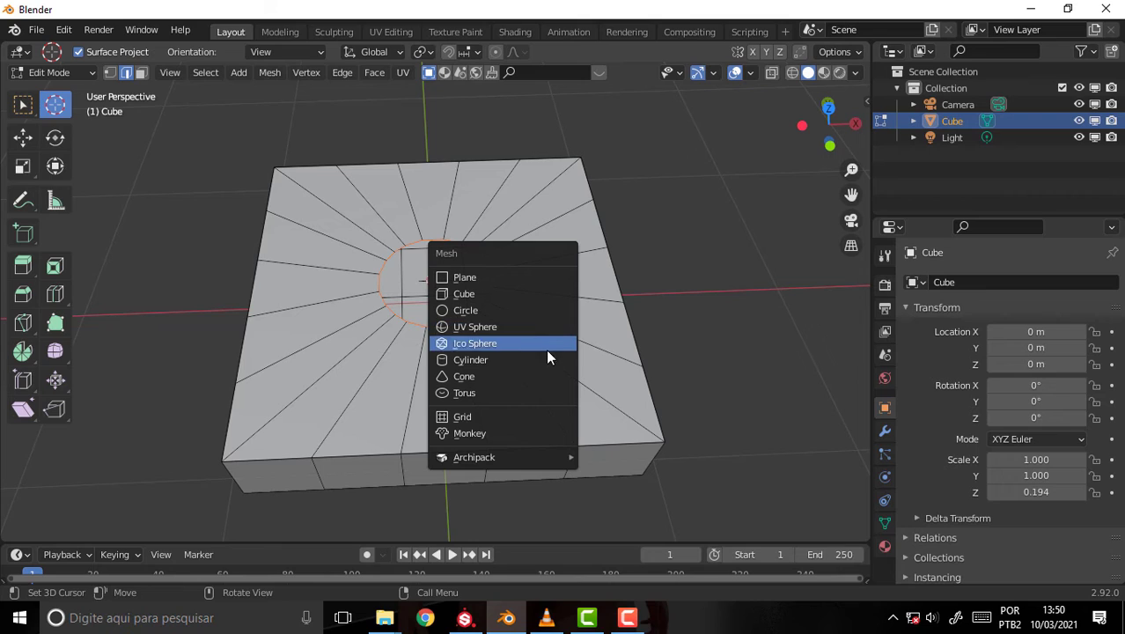
{"action": "left_click", "coordinate": [535, 309]}
{"action": "left_click", "coordinate": [243, 348]}
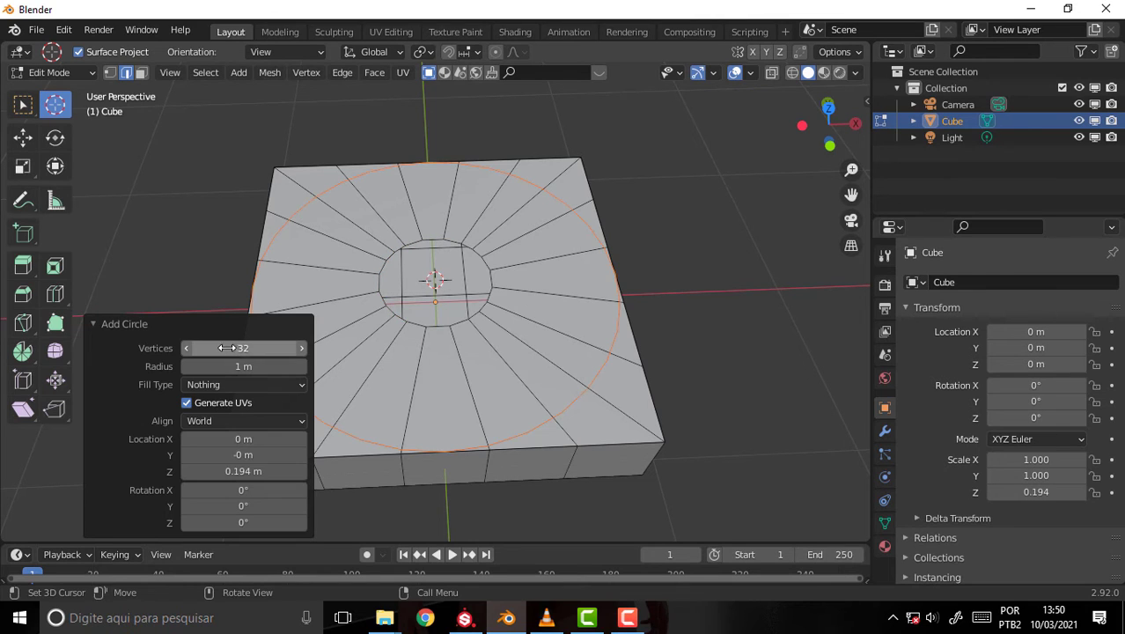
{"action": "type", "text": "20"}
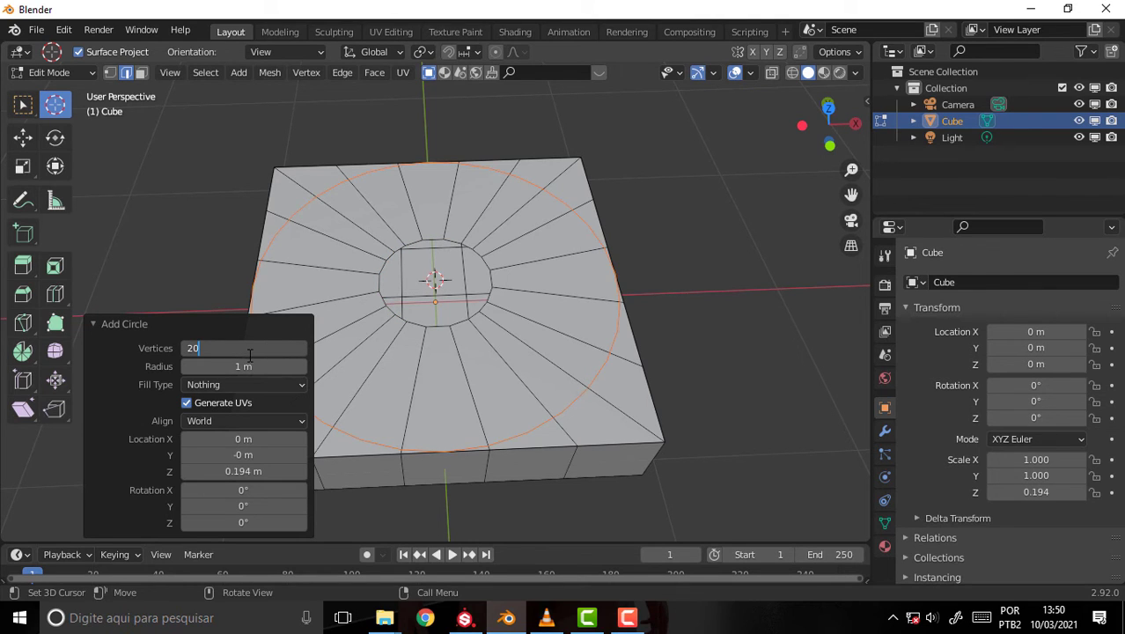
{"action": "key", "text": "Return"}
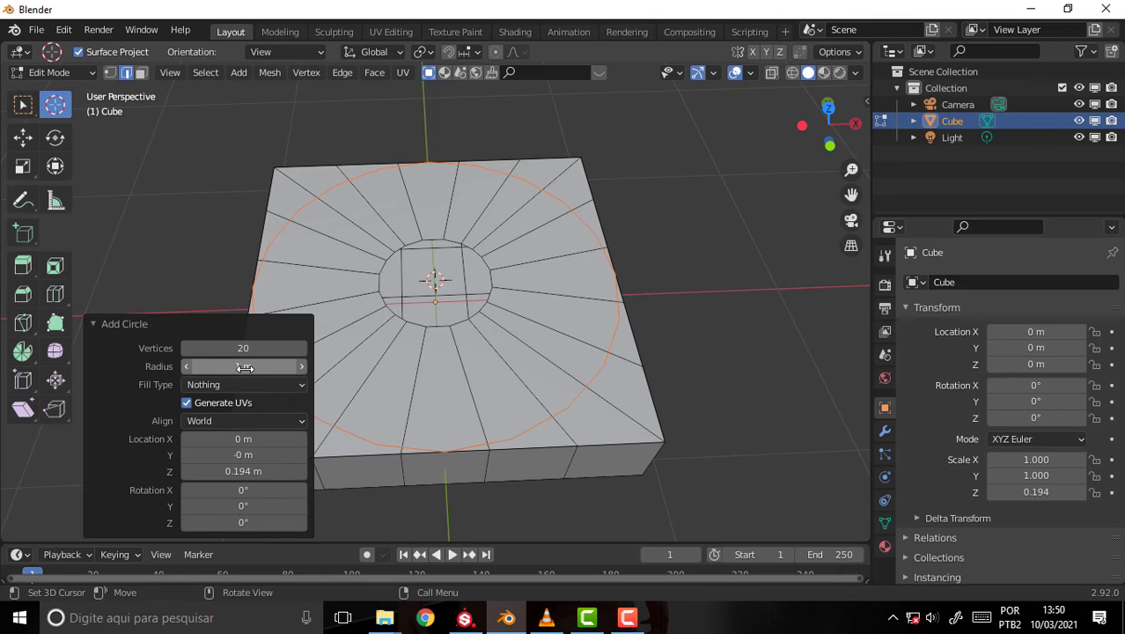
{"action": "left_click_drag", "start_coordinate": [249, 366], "coordinate": [216, 366]}
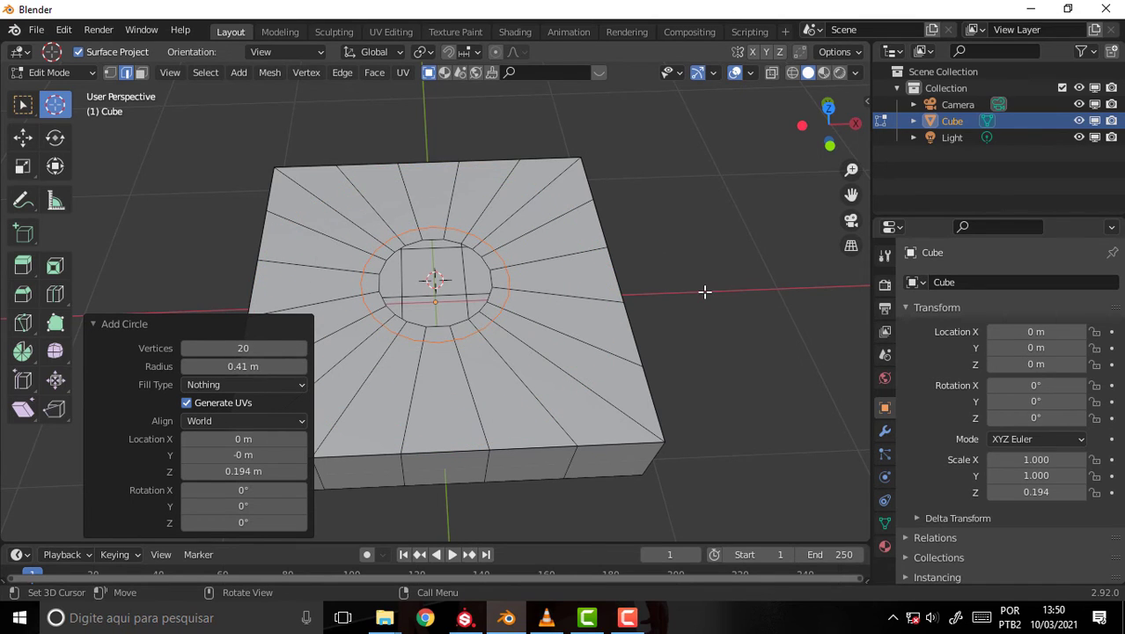
Step: Scale the circle to 0.706 inside the rim and switch to Vertex select mode
{"action": "scroll", "coordinate": [700, 275], "scroll_direction": "up", "scroll_amount": 4}
{"action": "middle_click_drag", "start_coordinate": [700, 275], "coordinate": [688, 270]}
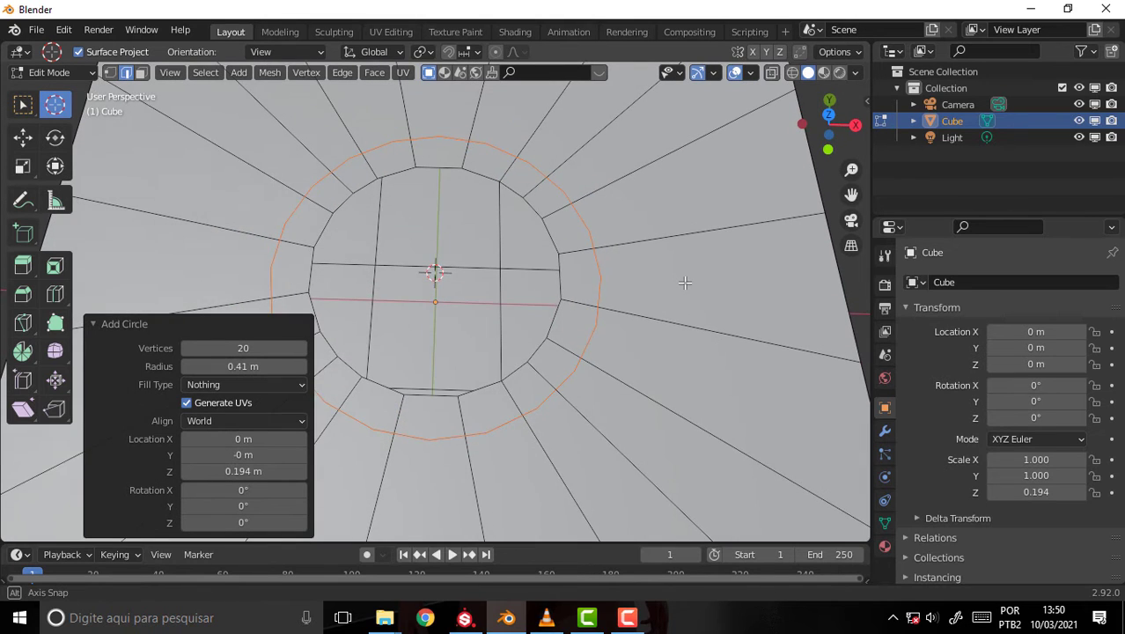
{"action": "key", "text": "s"}
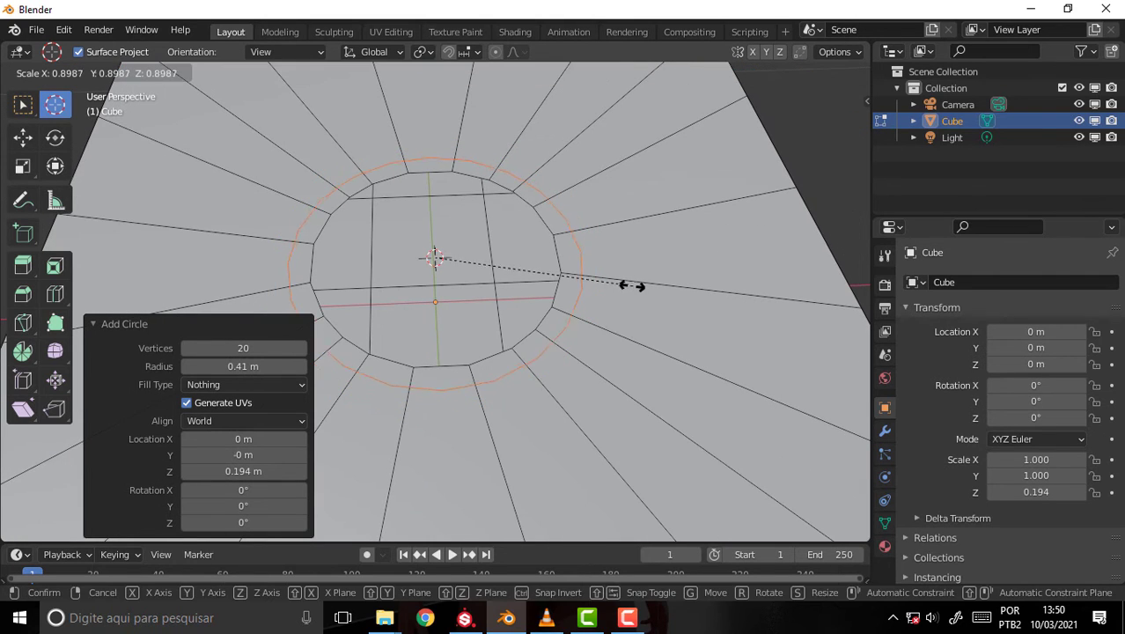
{"action": "left_click", "coordinate": [588, 294]}
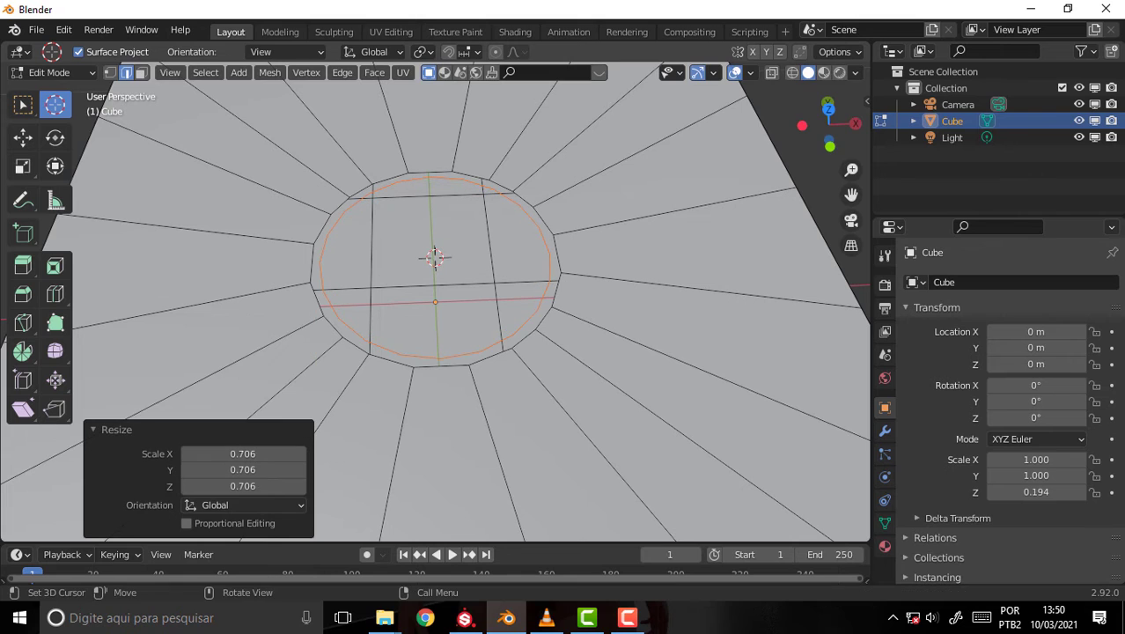
{"action": "middle_click_drag", "start_coordinate": [643, 238], "coordinate": [628, 296]}
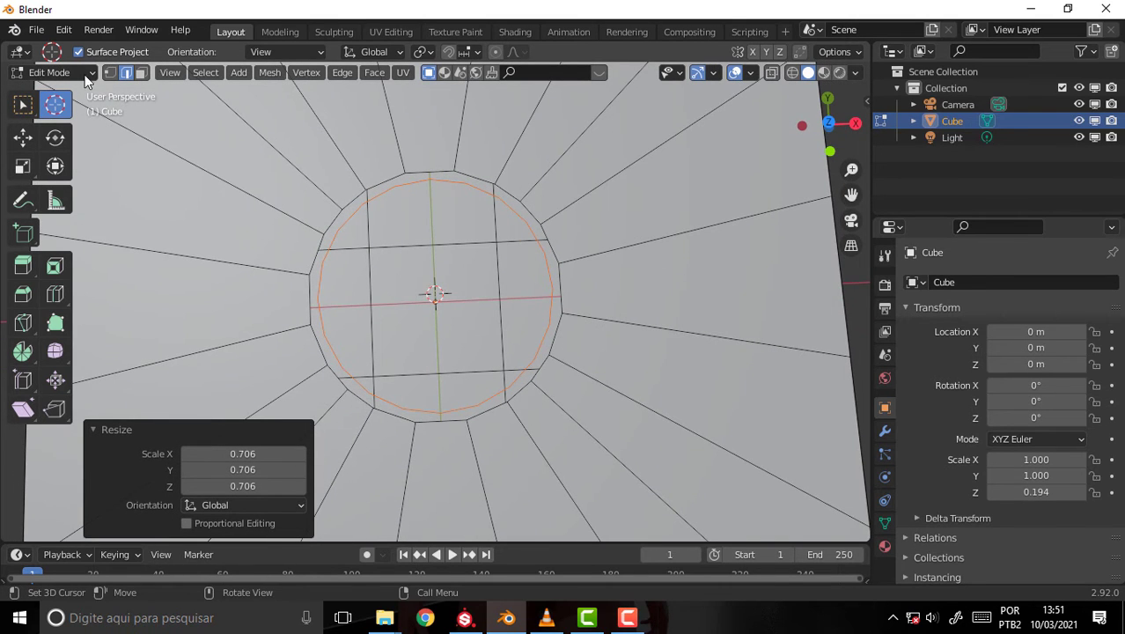
{"action": "left_click", "coordinate": [111, 73]}
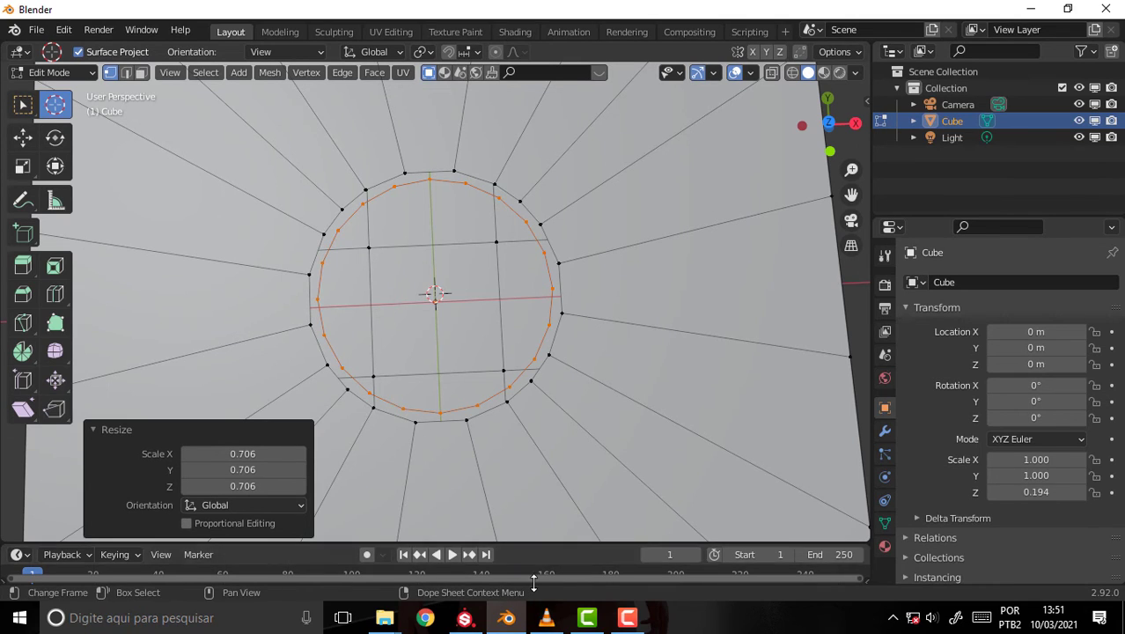
{"action": "scroll", "coordinate": [593, 414], "scroll_direction": "down", "scroll_amount": 2}
{"action": "middle_click_drag", "start_coordinate": [592, 415], "coordinate": [581, 419]}
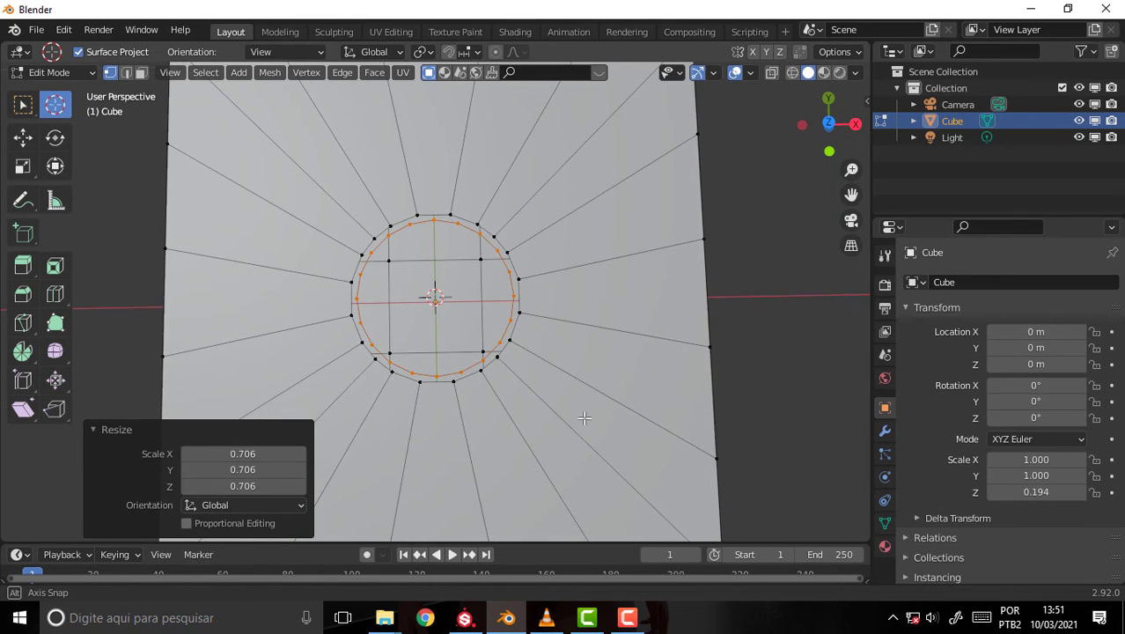
Step: Play the VLC tutorial until 02:45, pause it, and return to Blender
{"action": "left_click", "coordinate": [546, 621]}
{"action": "mouse_move", "coordinate": [446, 368]}
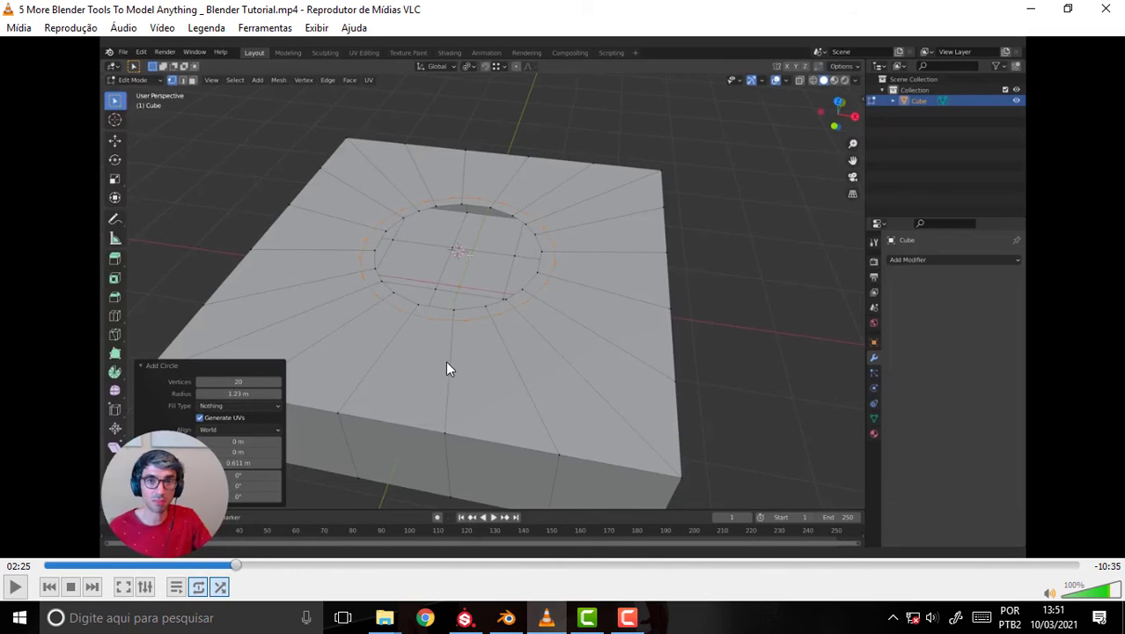
{"action": "left_click", "coordinate": [14, 587]}
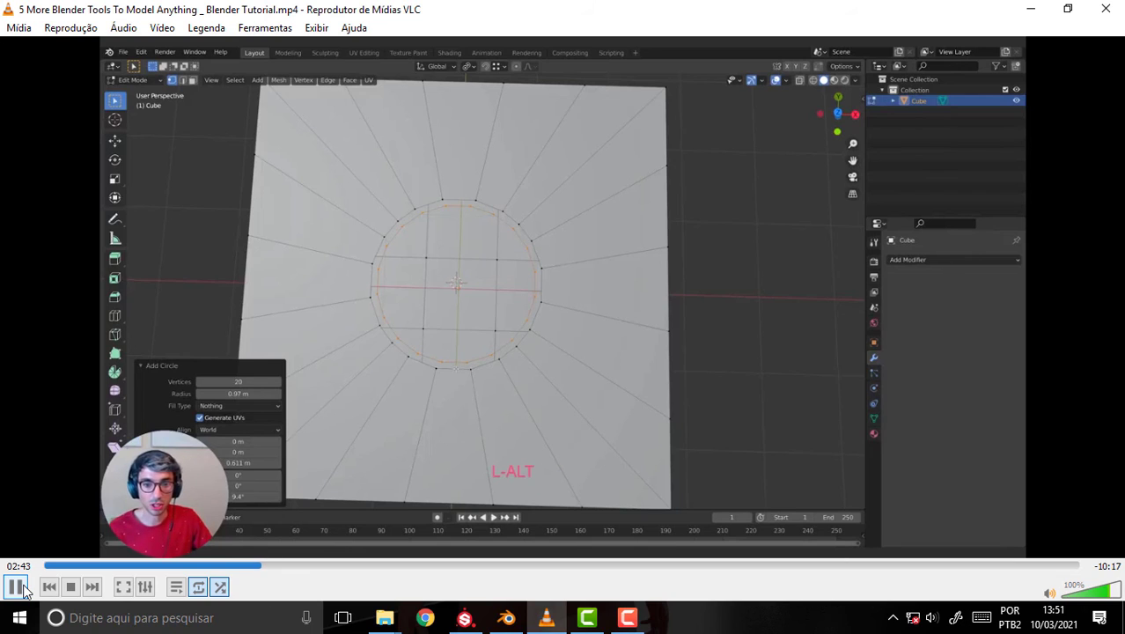
{"action": "left_click", "coordinate": [17, 587]}
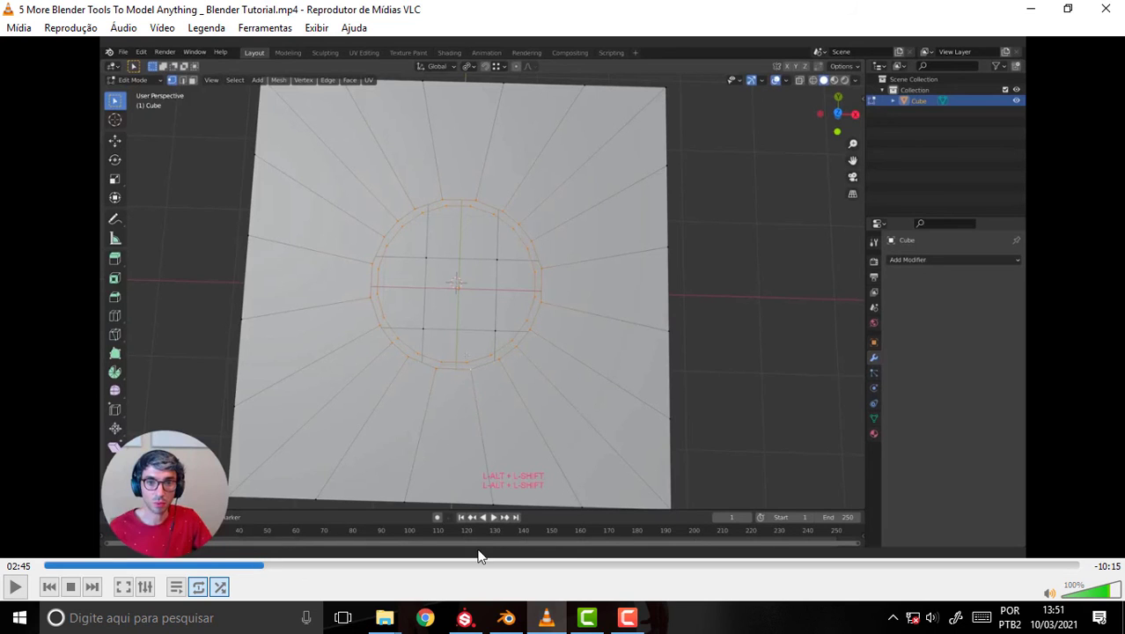
{"action": "left_click", "coordinate": [507, 617]}
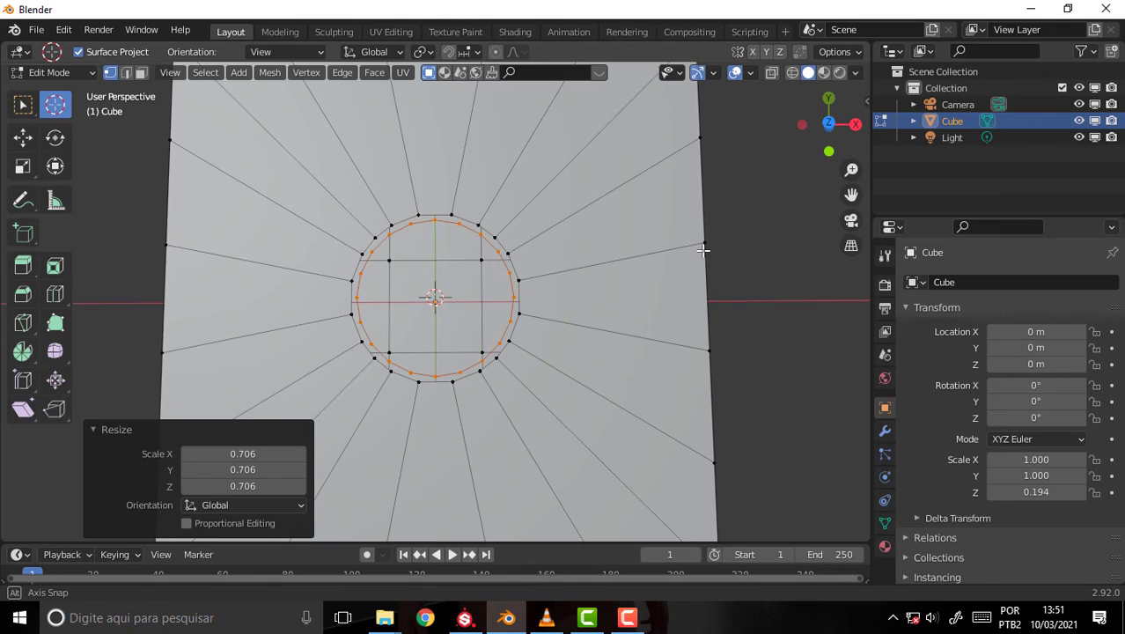
Step: In top view, rotate the circle -10° and Alt-click to loop-select the hole's rim
{"action": "key", "text": "KP_7"}
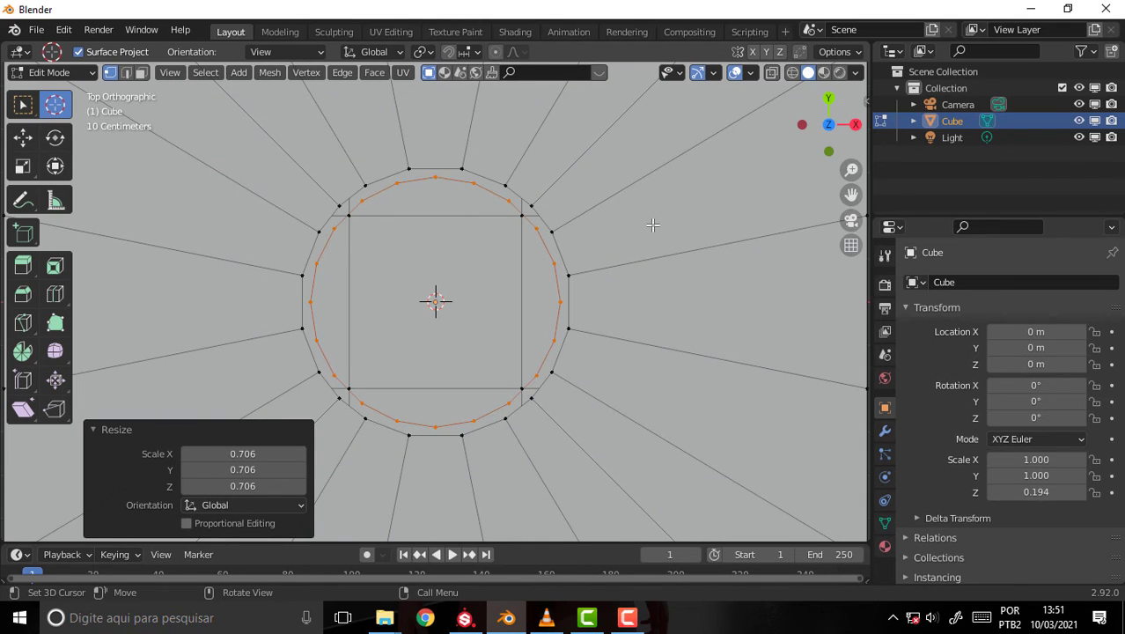
{"action": "key", "text": "r"}
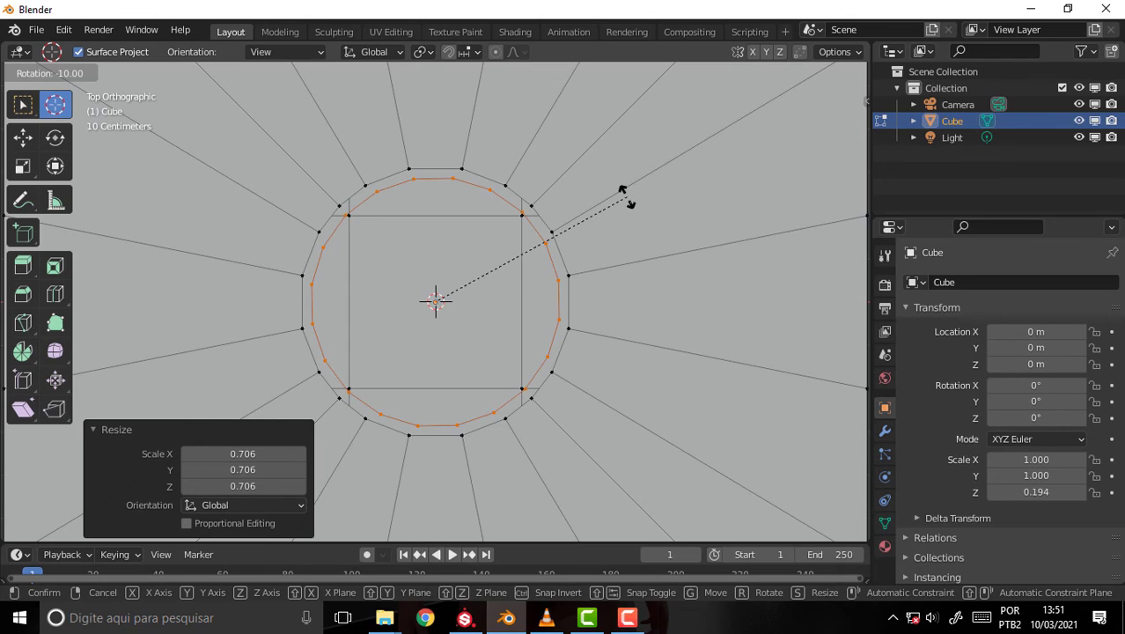
{"action": "left_click", "coordinate": [622, 195]}
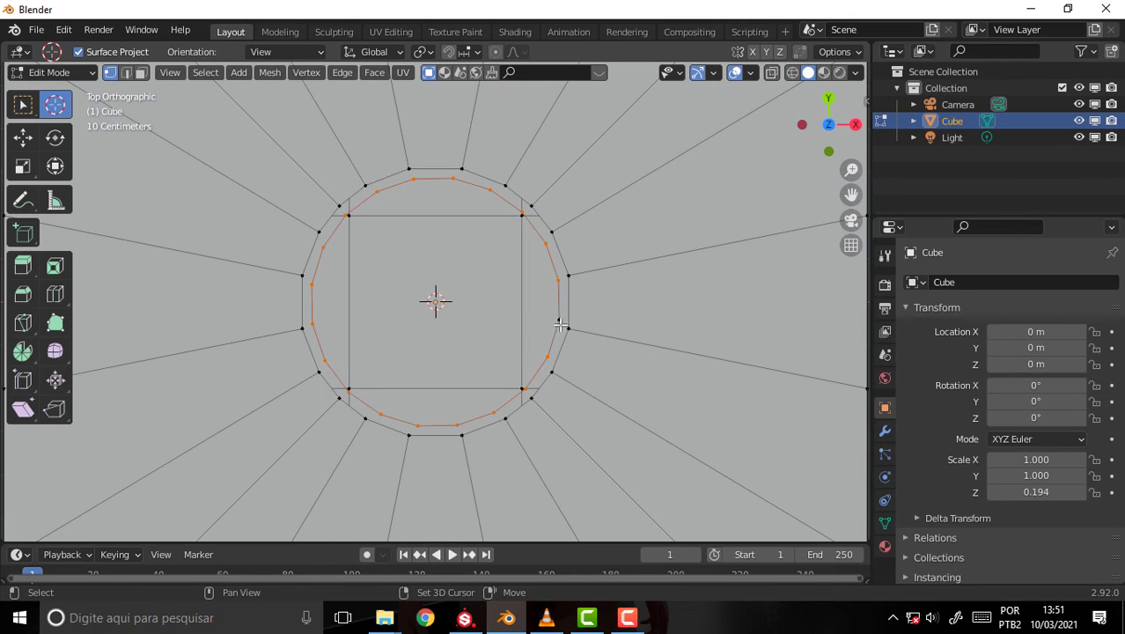
{"action": "left_click", "coordinate": [566, 326], "text": "shift"}
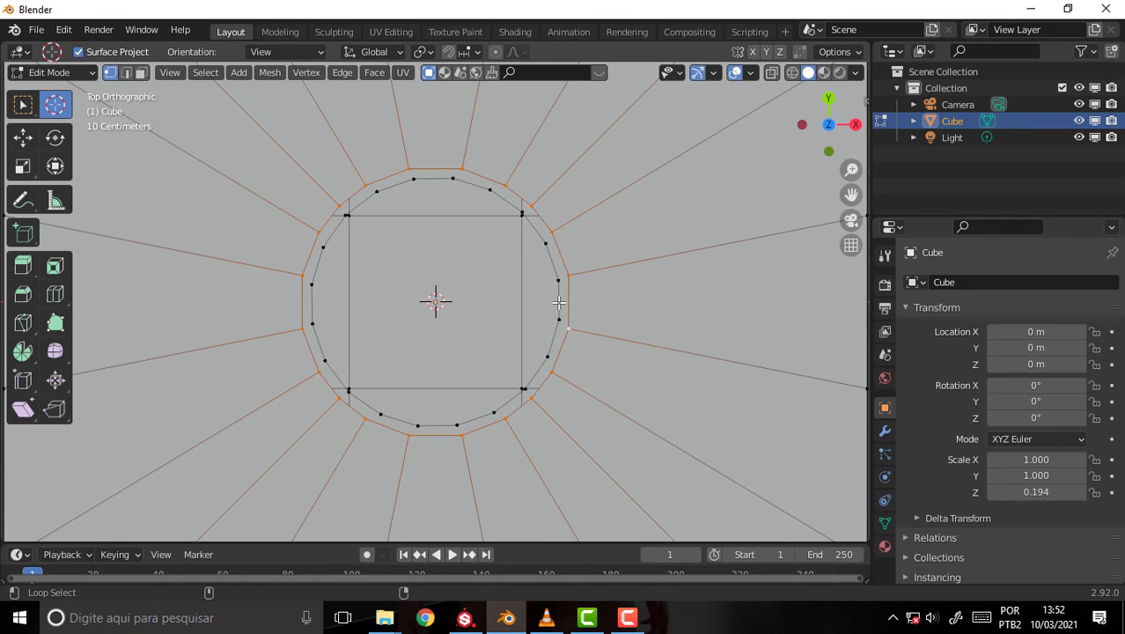
Step: Shift+Alt-click the inner circle loop to add it to the rim selection, then orbit to inspect
{"action": "left_click", "coordinate": [560, 305], "text": "alt+shift"}
{"action": "scroll", "coordinate": [614, 320], "scroll_direction": "down", "scroll_amount": 1}
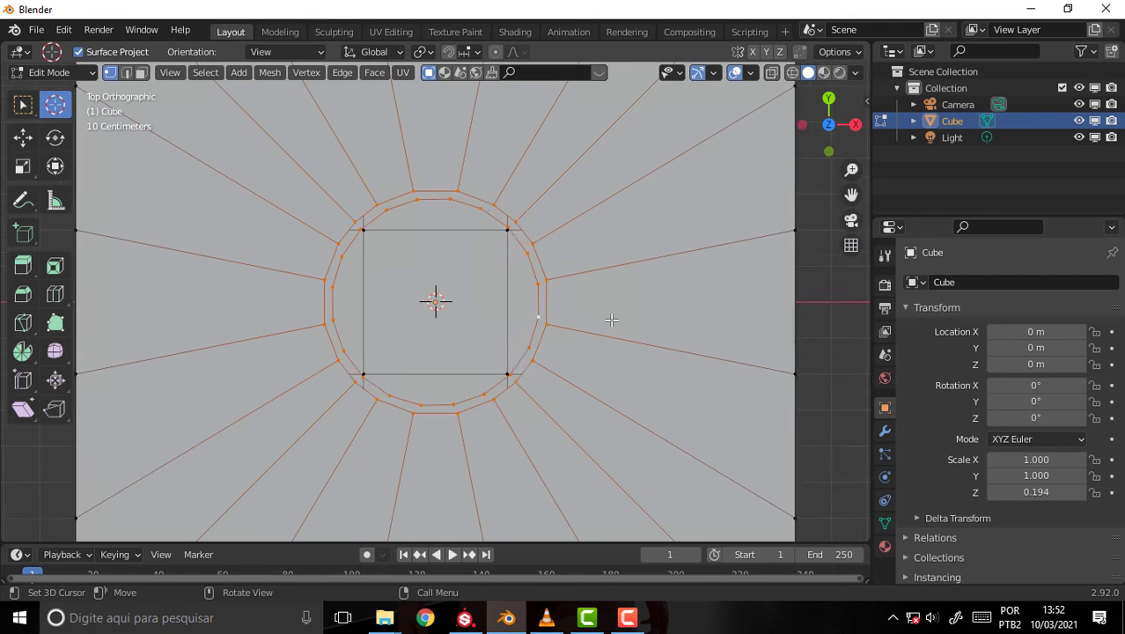
{"action": "scroll", "coordinate": [614, 319], "scroll_direction": "down", "scroll_amount": 3}
{"action": "mouse_move", "coordinate": [614, 319]}
{"action": "middle_mouse_down"}
{"action": "mouse_move", "coordinate": [621, 202]}
{"action": "mouse_move", "coordinate": [655, 209]}
{"action": "middle_mouse_up"}
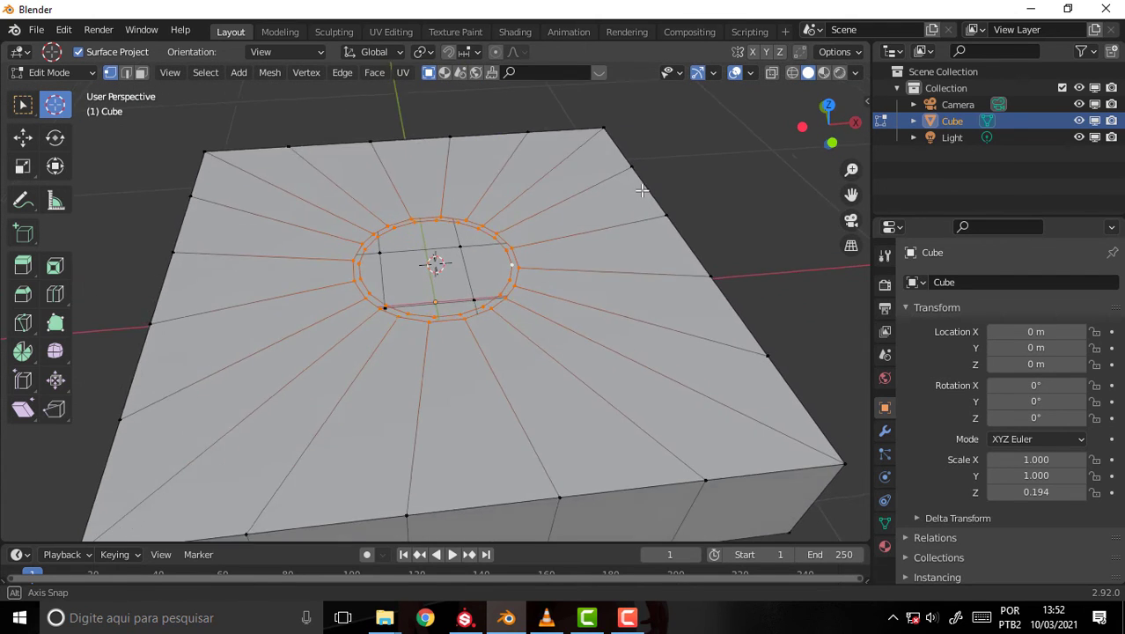
{"action": "scroll", "coordinate": [655, 208], "scroll_direction": "up", "scroll_amount": 2}
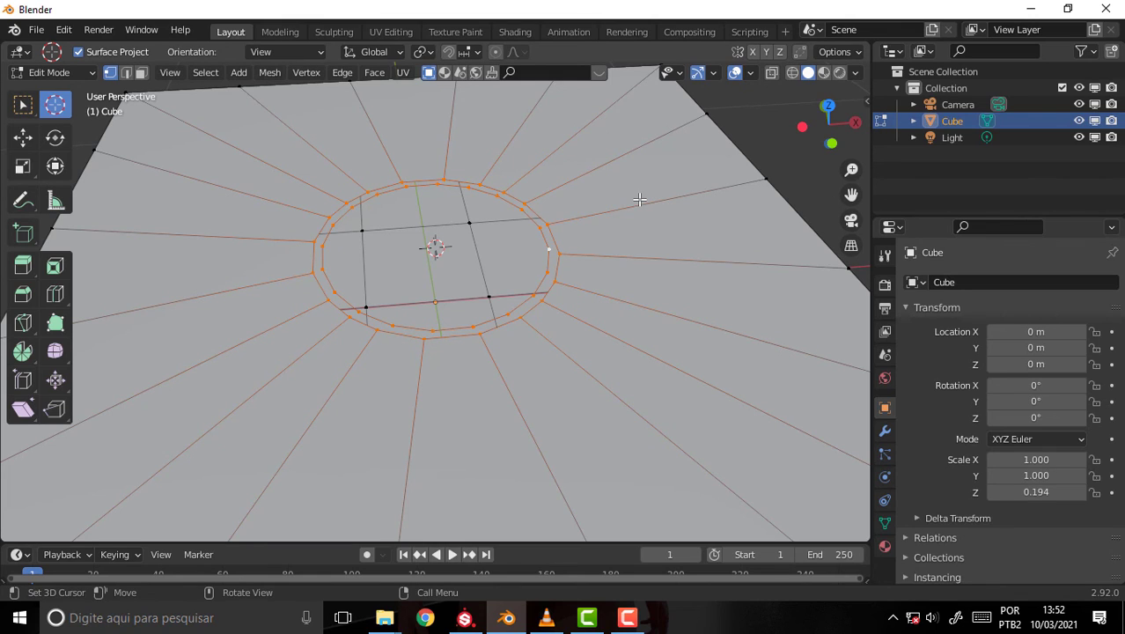
{"action": "scroll", "coordinate": [639, 200], "scroll_direction": "down", "scroll_amount": 2}
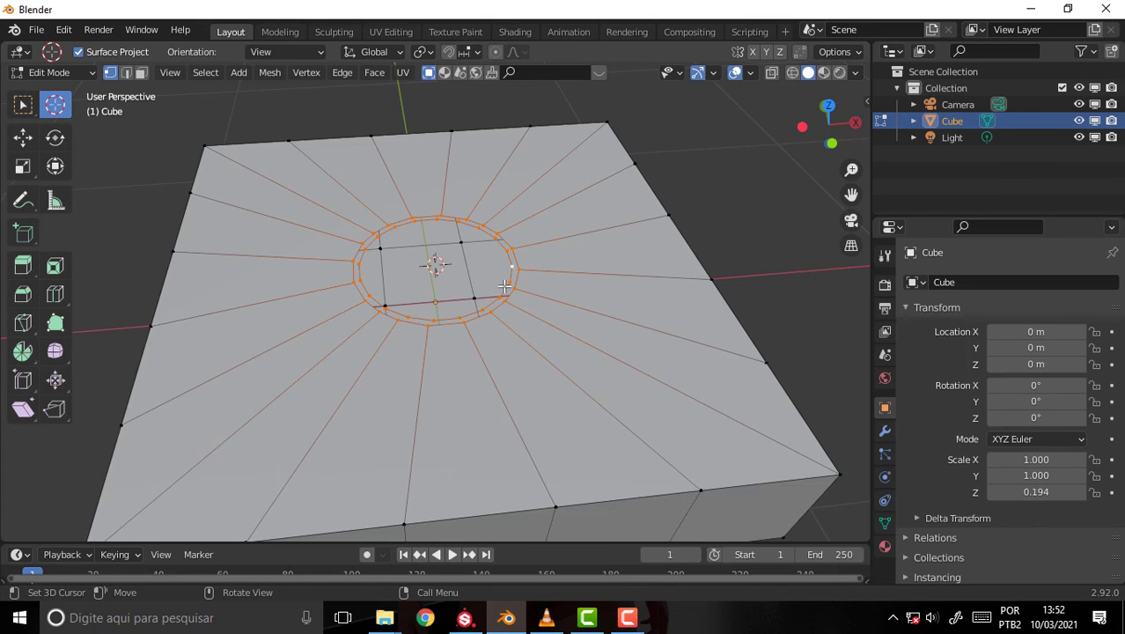
{"action": "mouse_move", "coordinate": [583, 244]}
{"action": "middle_mouse_down"}
{"action": "mouse_move", "coordinate": [563, 271]}
{"action": "mouse_move", "coordinate": [557, 256]}
{"action": "middle_mouse_up"}
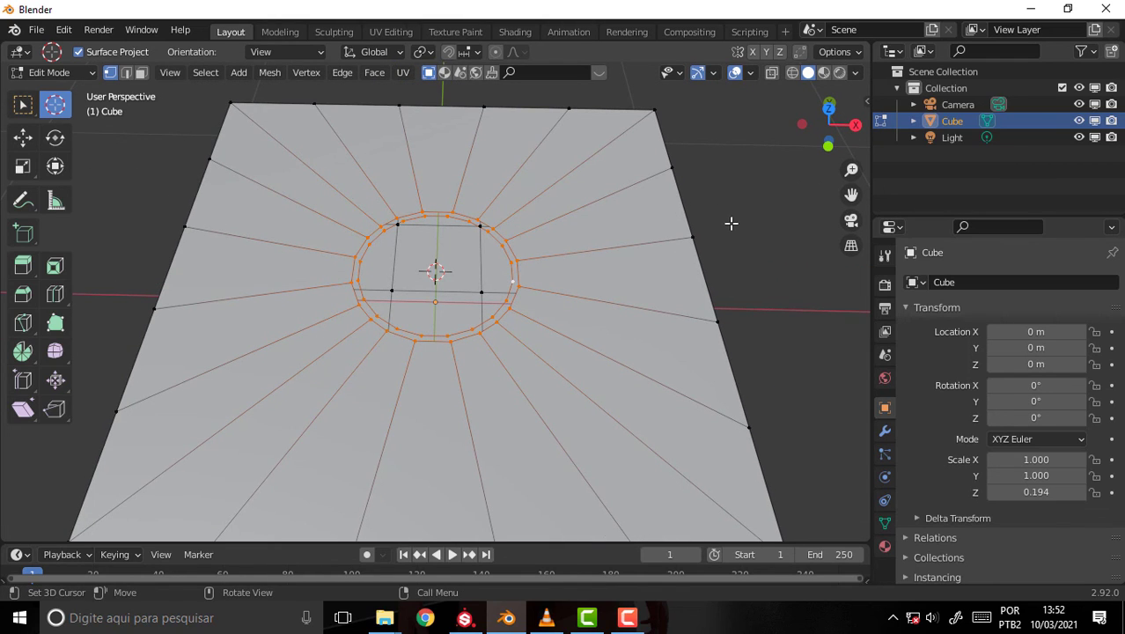
{"action": "middle_click_drag", "start_coordinate": [730, 147], "coordinate": [719, 112]}
{"action": "mouse_move", "coordinate": [642, 206]}
{"action": "middle_mouse_down"}
{"action": "mouse_move", "coordinate": [674, 220]}
{"action": "mouse_move", "coordinate": [679, 202]}
{"action": "middle_mouse_up"}
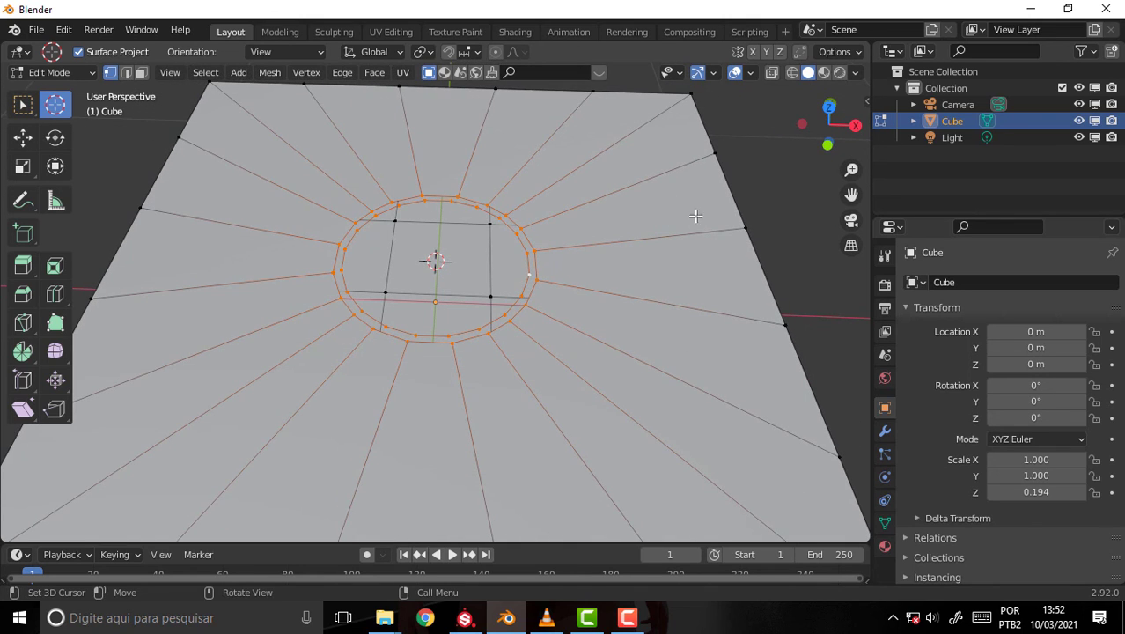
{"action": "right_click", "coordinate": [743, 148]}
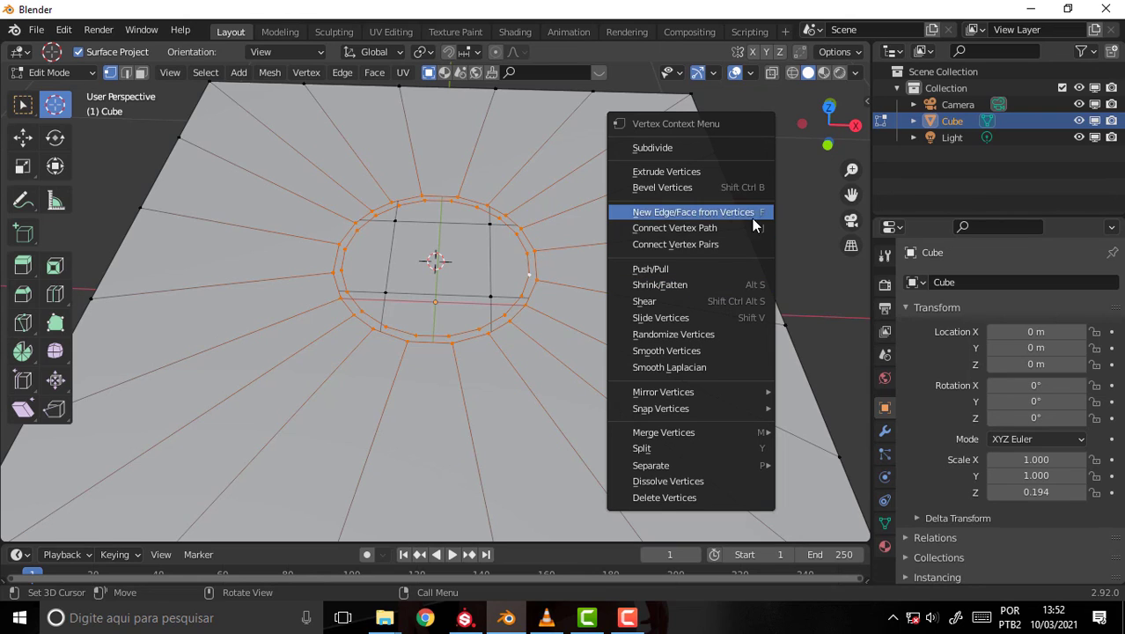
{"action": "key", "text": "Escape"}
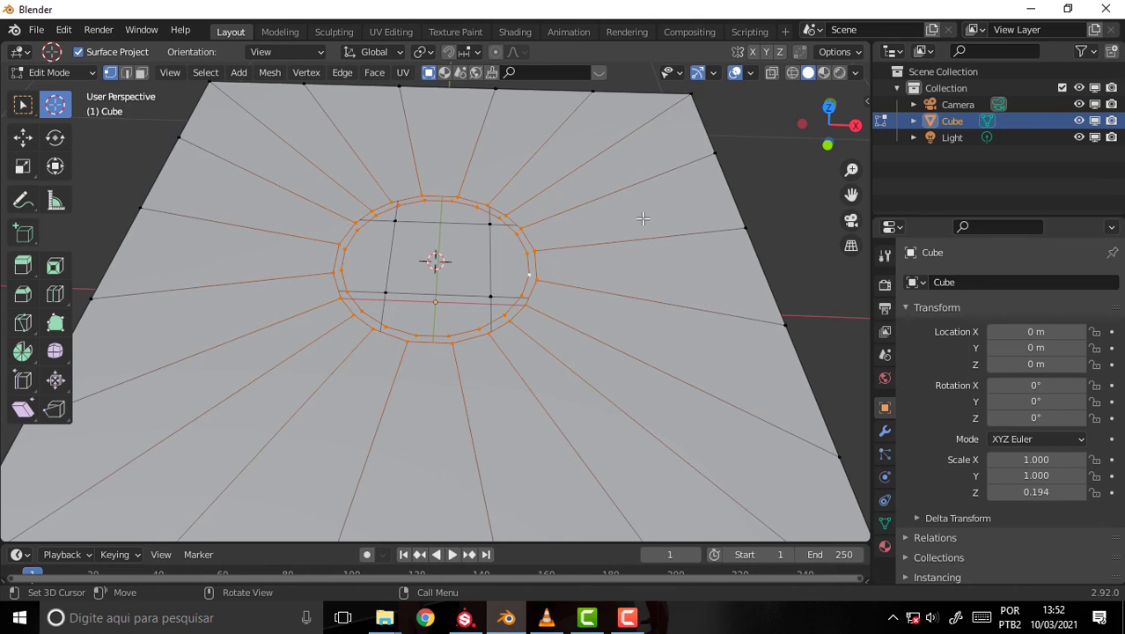
{"action": "mouse_move", "coordinate": [642, 219]}
{"action": "middle_mouse_down"}
{"action": "mouse_move", "coordinate": [653, 265]}
{"action": "mouse_move", "coordinate": [651, 253]}
{"action": "middle_mouse_up"}
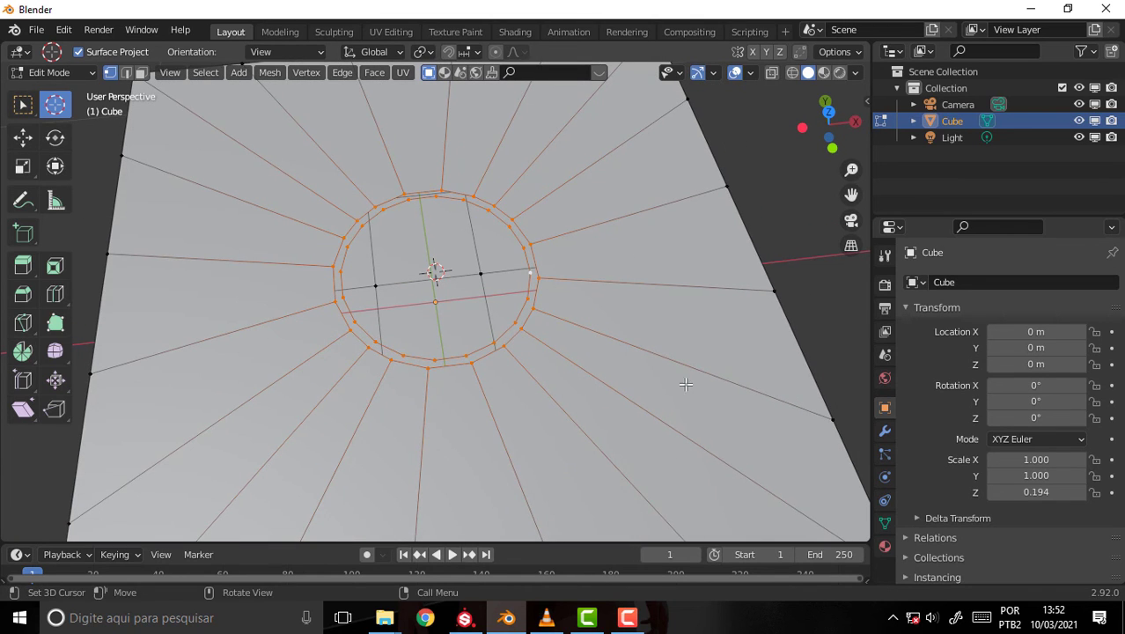